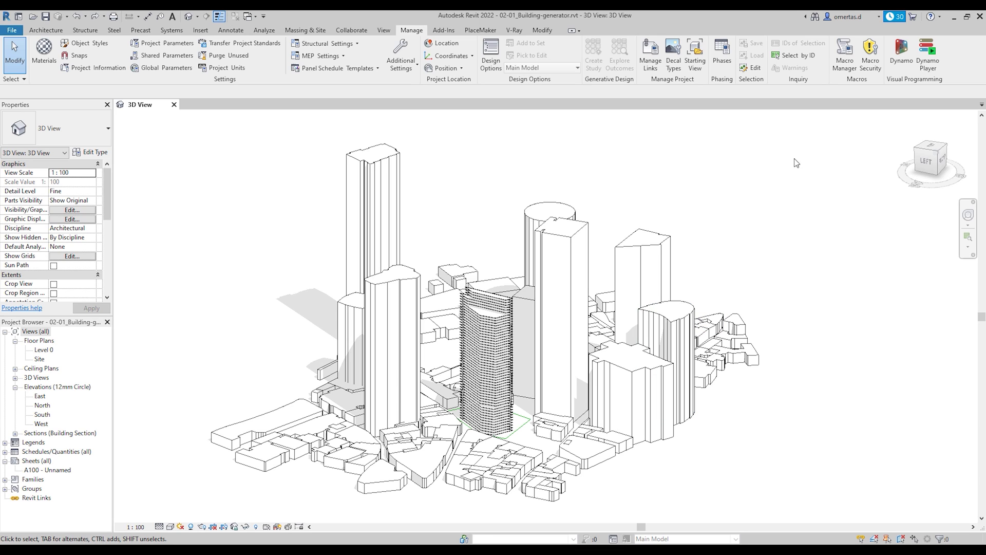
Step: Launch Dynamo from Revit's Manage tab and start a new blank graph
left_click(909, 62)
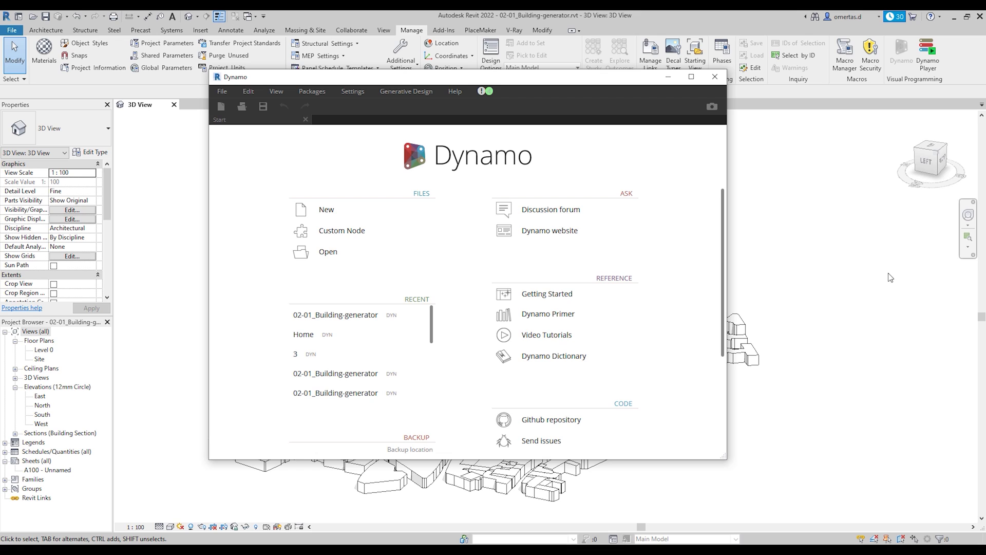
left_click(374, 209)
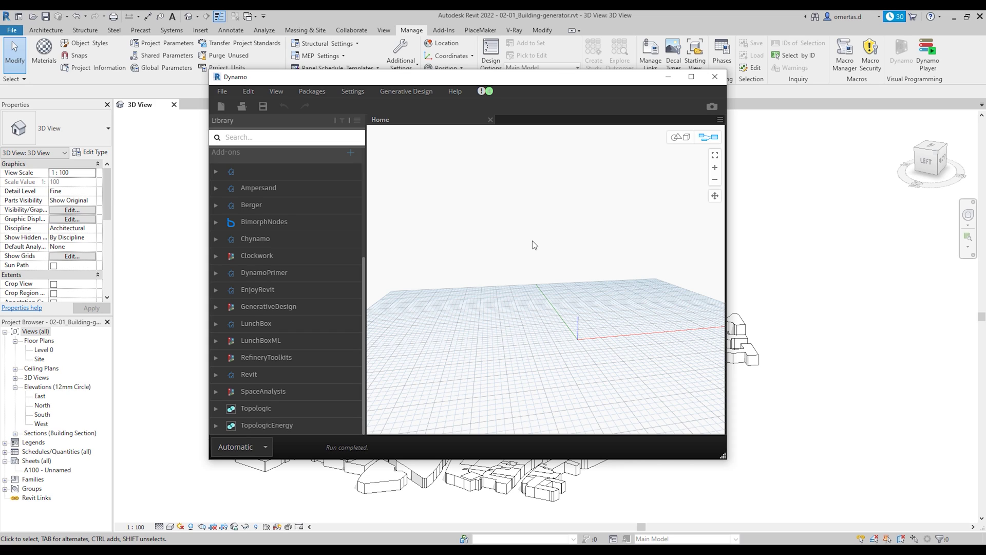
Step: Add a Rectangle.ByWidthLength node and center it in the maximized Dynamo window
right_click(468, 248)
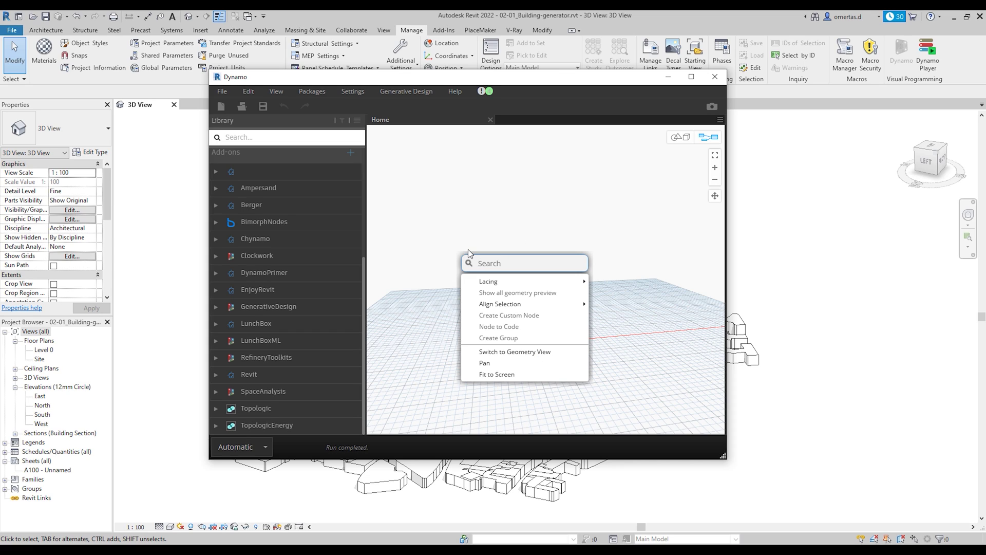
type("rectangle")
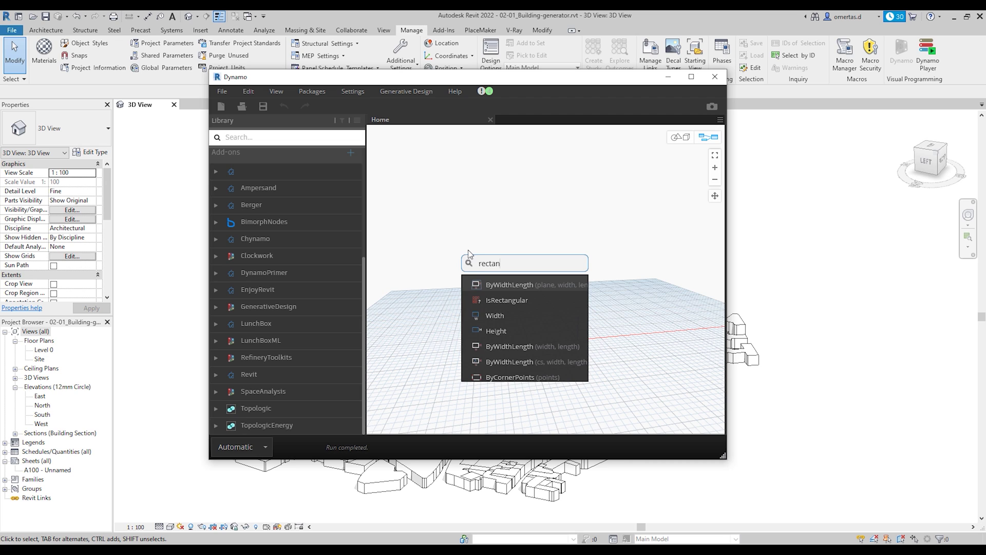
left_click(529, 347)
left_click_drag(547, 357, 441, 267)
key("ctrl+b")
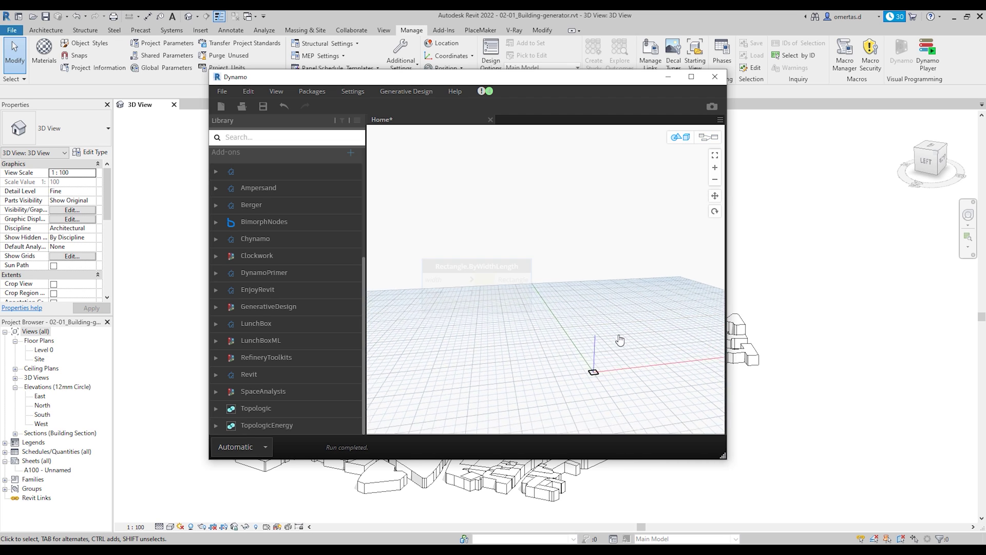
right_click_drag(620, 337, 604, 286)
left_click(692, 76)
left_click(969, 75)
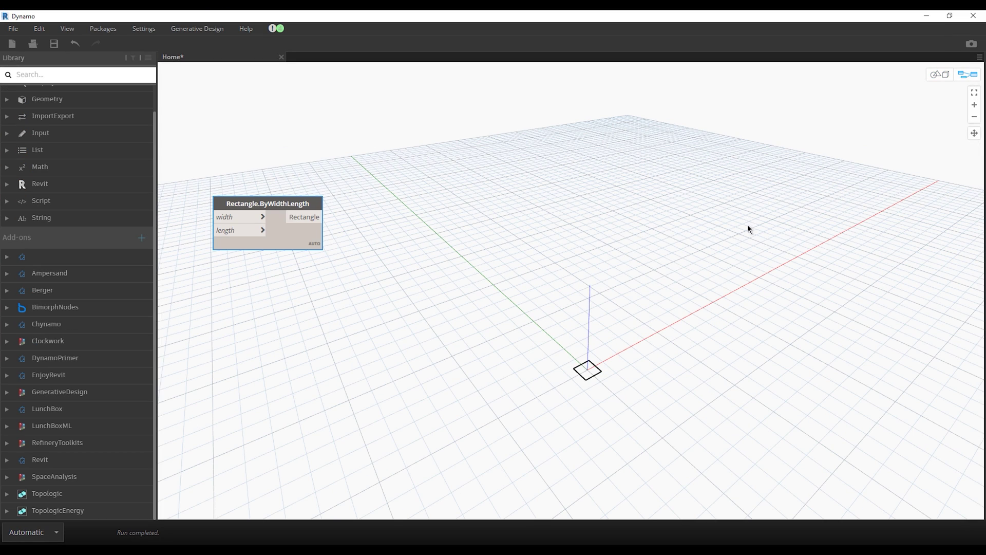
middle_click_drag(406, 272, 534, 323)
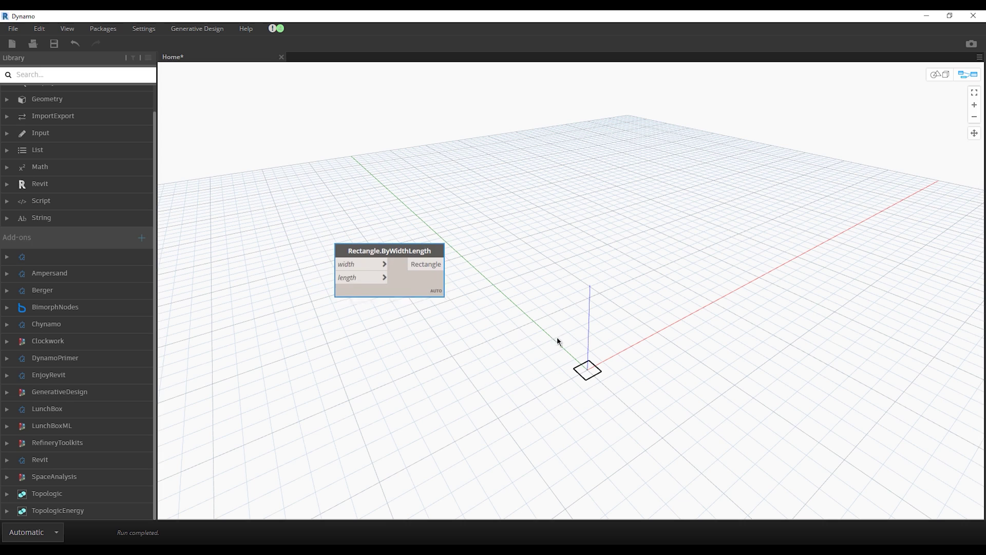
Step: Create a Code Block '10;' and wire it to the rectangle's width and length
double_click(248, 263)
type("10;")
left_click(246, 264)
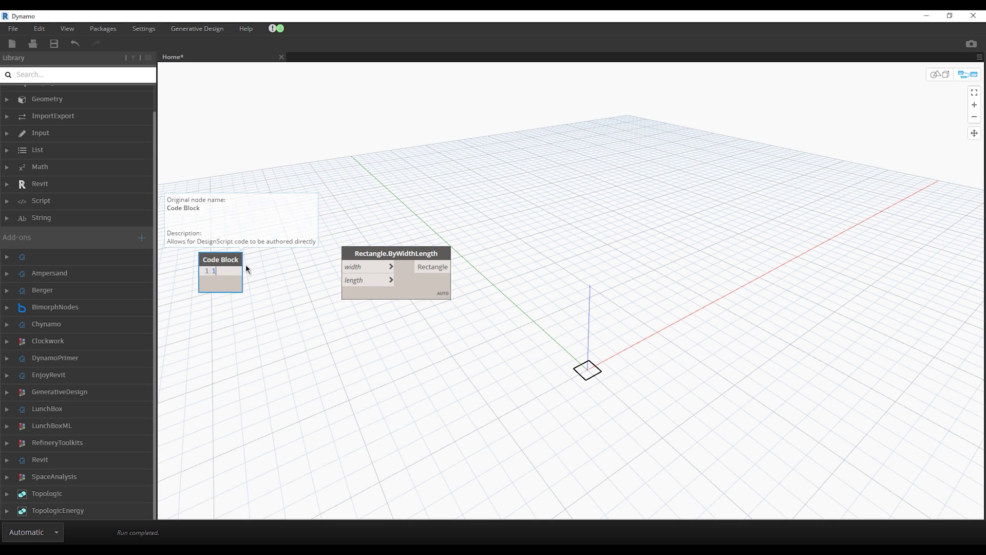
left_click_drag(246, 257, 342, 267)
left_click_drag(273, 269, 341, 280)
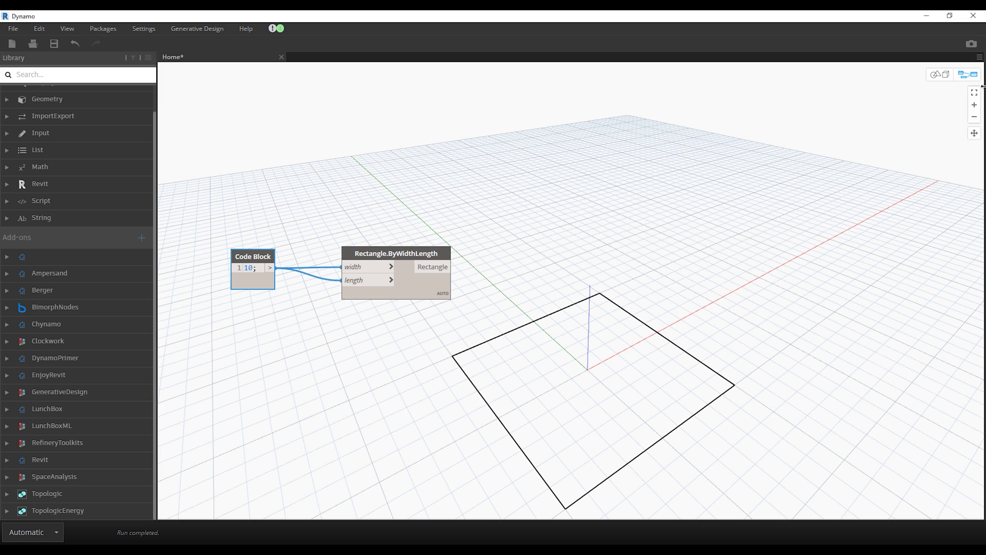
Step: Zoom out the 3D preview and search the canvas for 'transla'
key("ctrl+b")
scroll(591, 280, "down", 3)
key("ctrl+b")
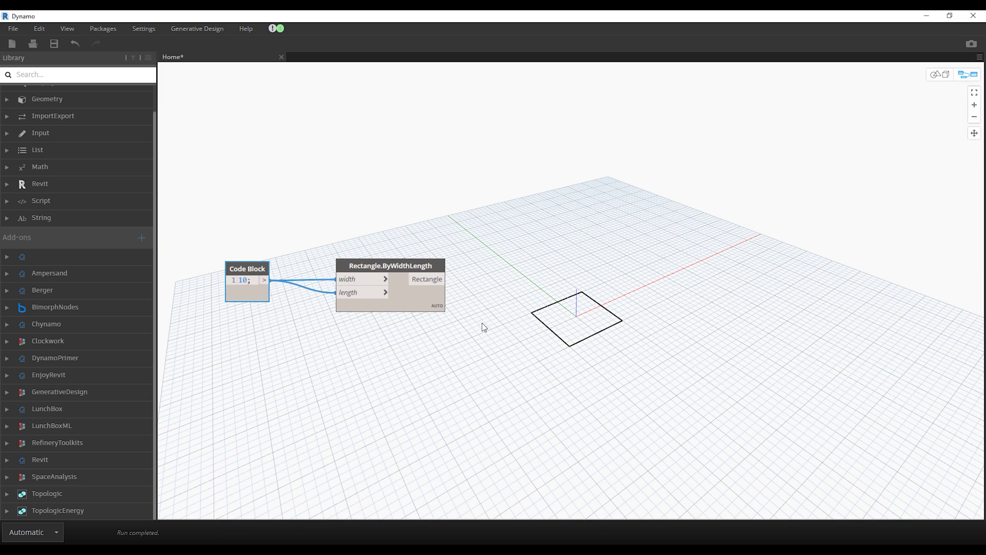
double_click(541, 266)
type("transla")
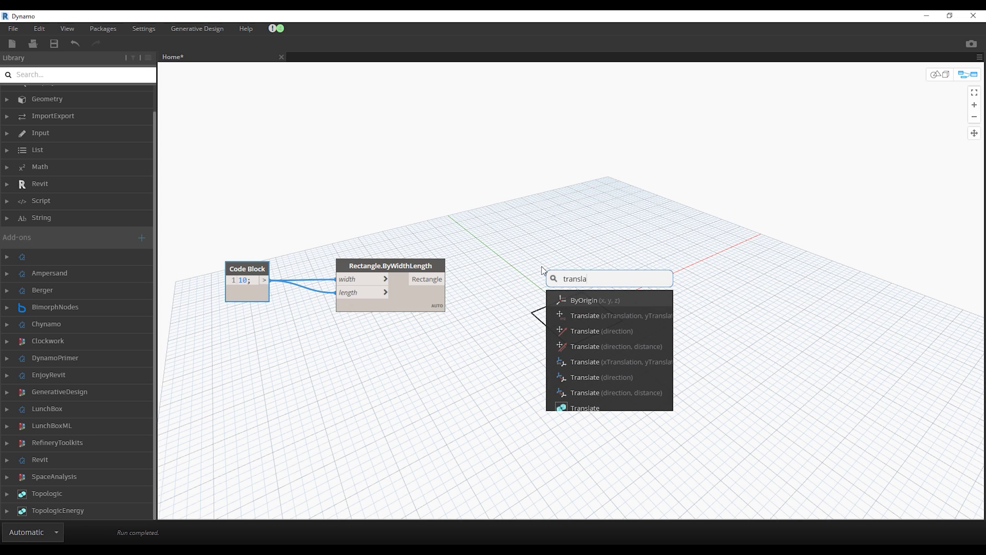
mouse_move(612, 346)
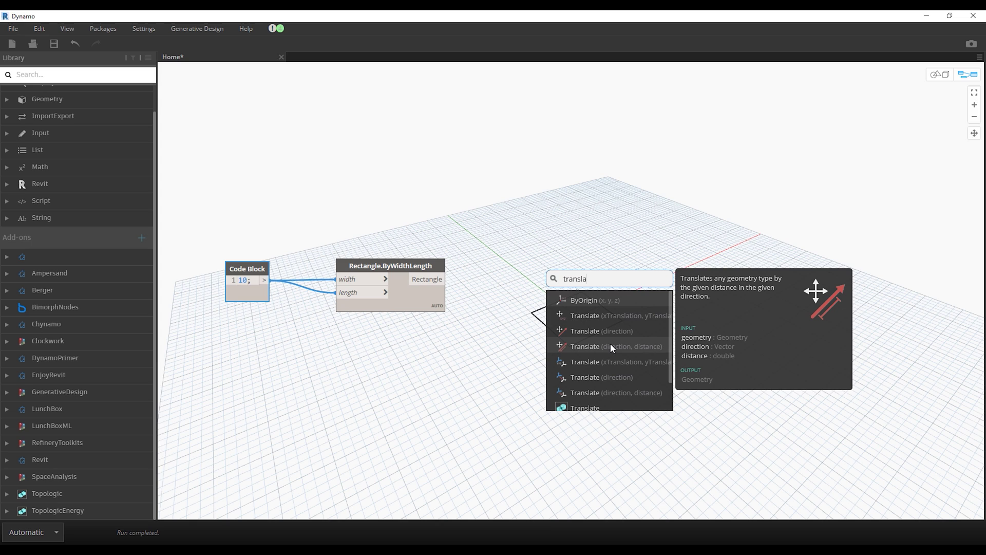
Step: Add Geometry.Translate fed by the rectangle, with Vector.ZAxis as its direction
left_click(610, 343)
left_click_drag(612, 346, 507, 270)
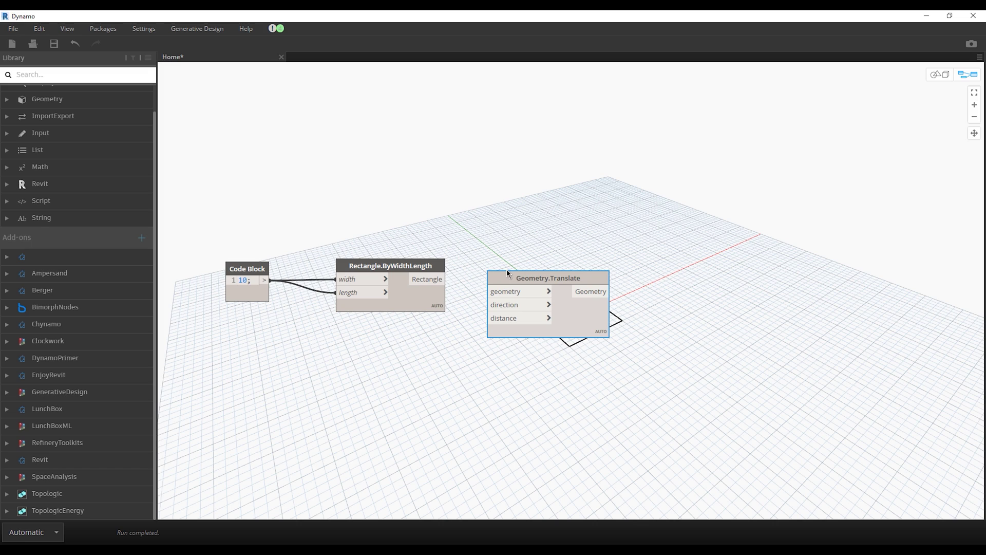
left_click_drag(441, 279, 489, 291)
right_click(447, 350)
type("z")
key("Return")
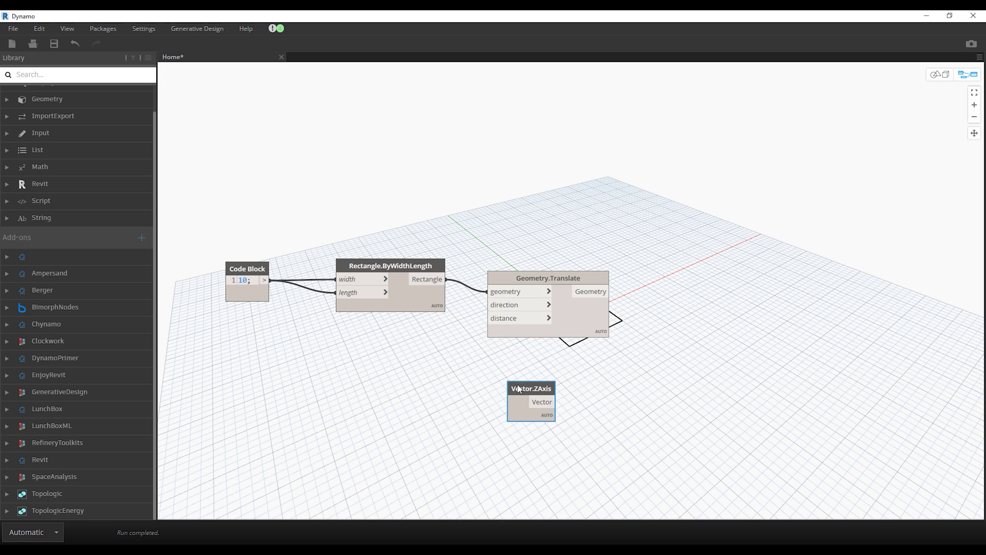
left_click_drag(438, 368, 487, 305)
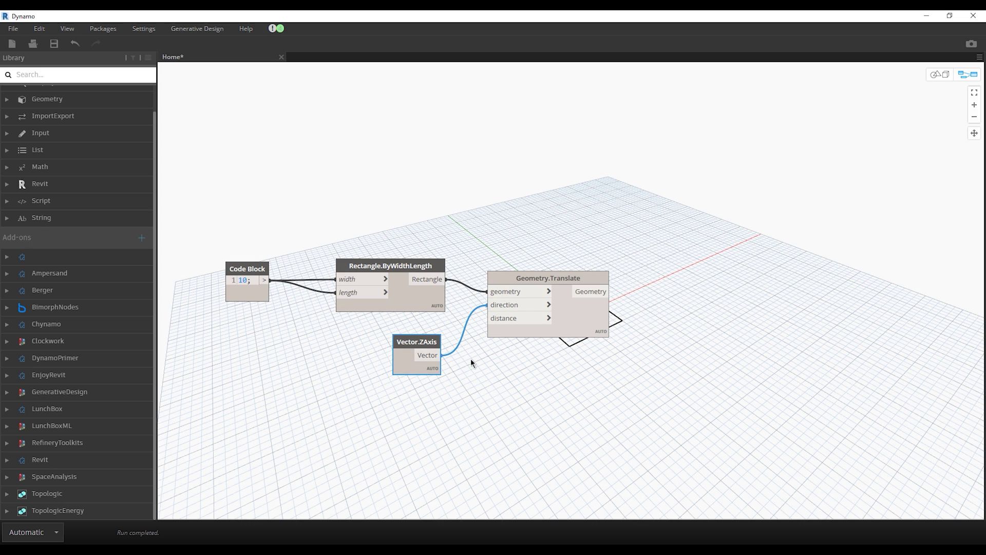
Step: Add a Number Slider and arrange it with Vector.ZAxis beside the Translate node
right_click(461, 394)
type("number")
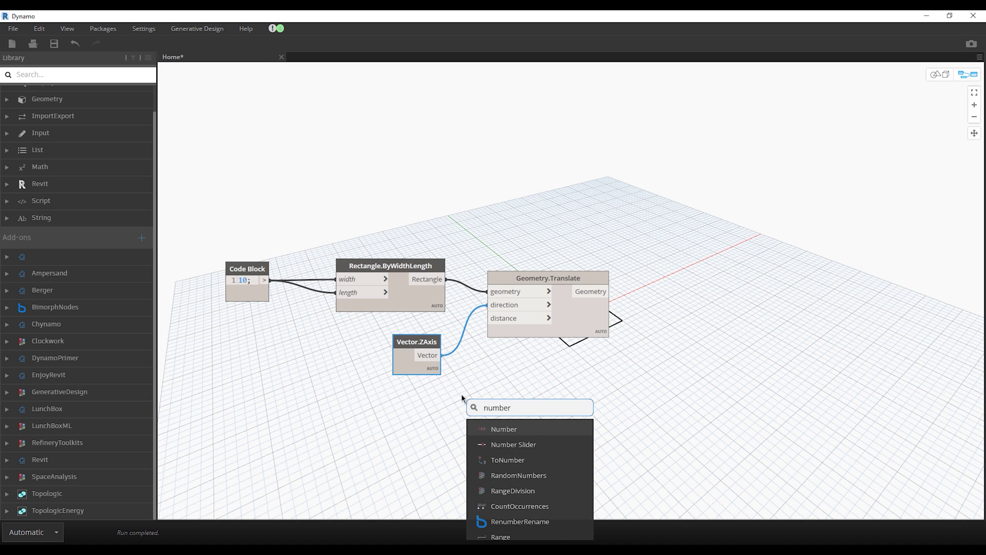
left_click(514, 445)
scroll(442, 353, "down", 2)
scroll(367, 324, "up", 2)
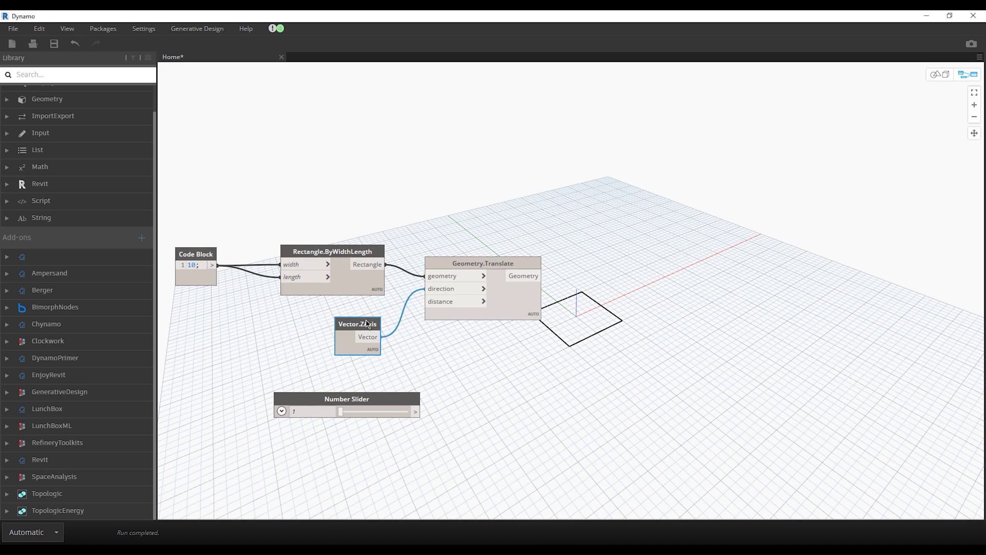
left_click_drag(367, 324, 340, 310)
left_click_drag(346, 398, 307, 370)
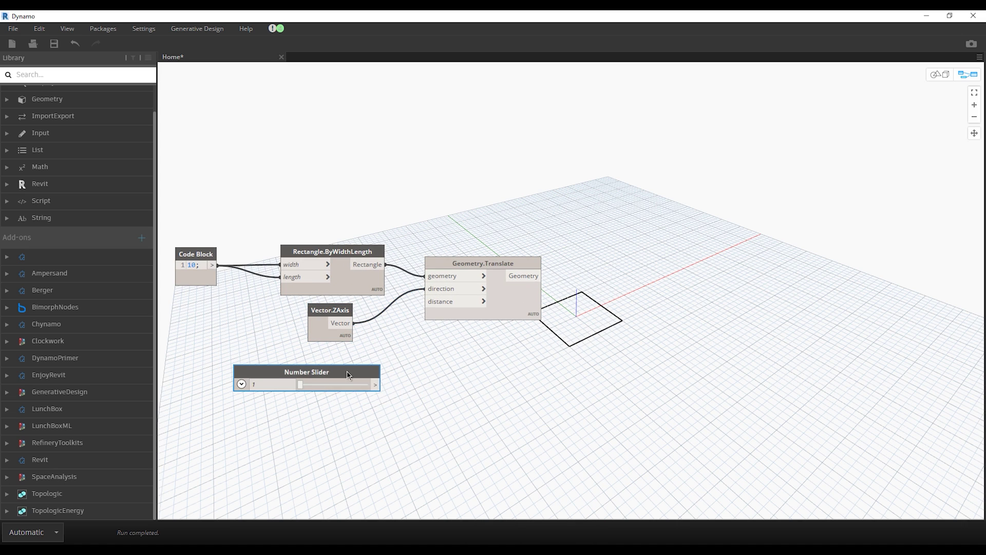
Step: Set the slider to Min 40, Max 70, Step 5 and wire it to translate distance
left_click(243, 382)
double_click(284, 395)
type("40")
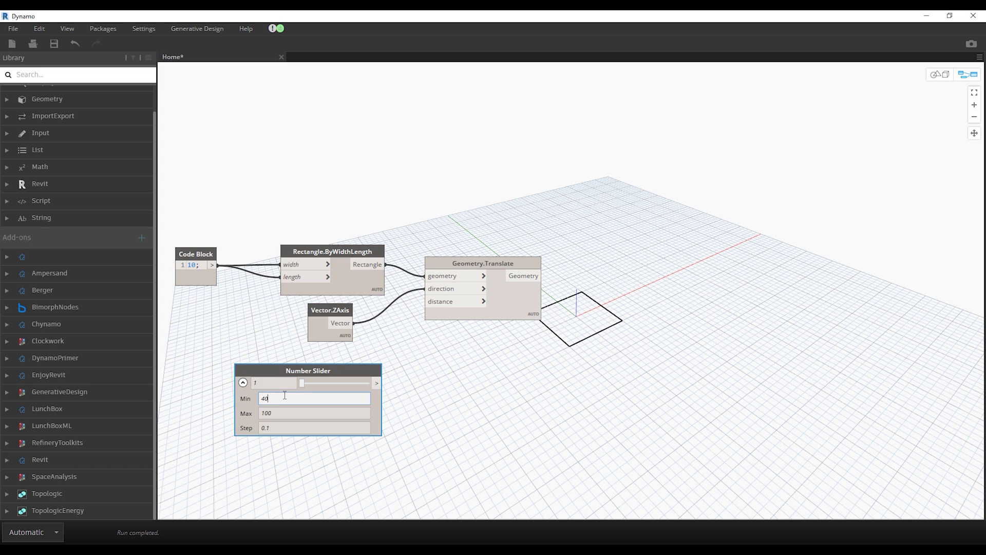
double_click(339, 411)
type("70")
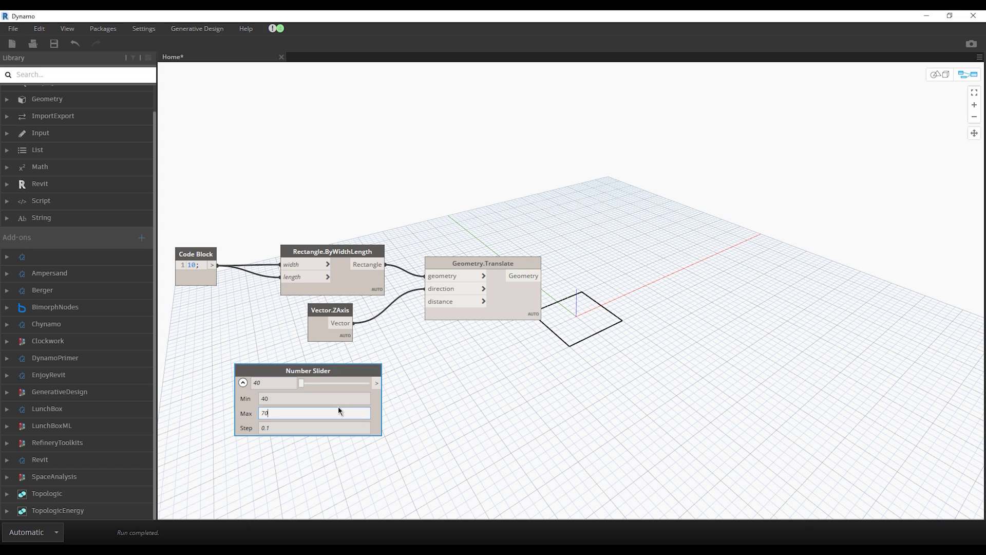
double_click(320, 426)
type("5")
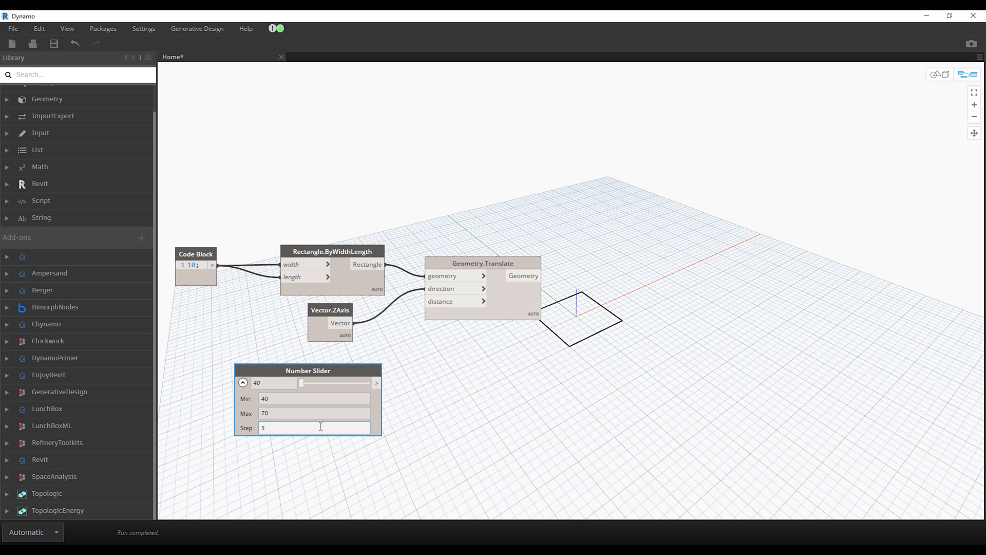
left_click(459, 429)
left_click_drag(376, 383, 426, 301)
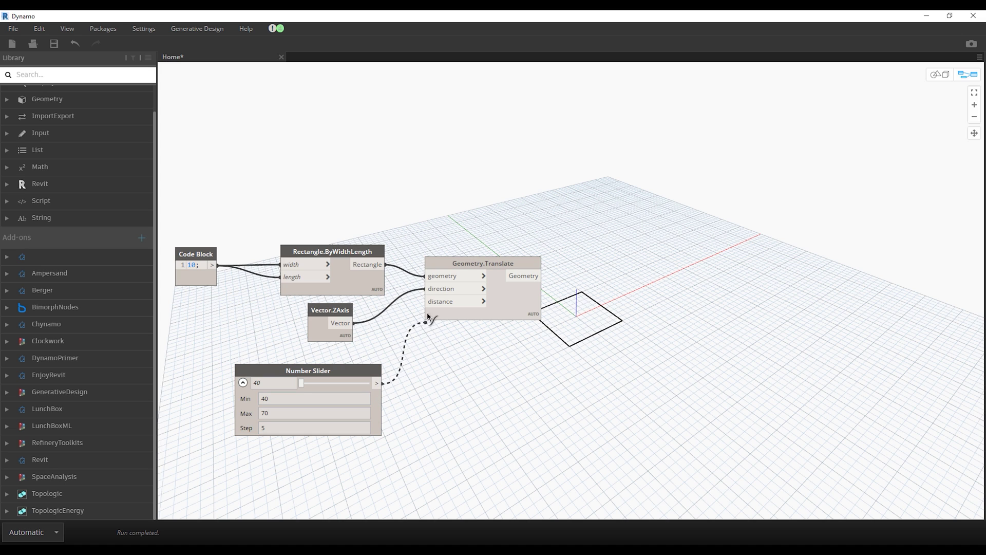
Step: Orbit the 3D preview to see both squares, then collapse the slider settings
key("ctrl+b")
scroll(684, 344, "down", 5)
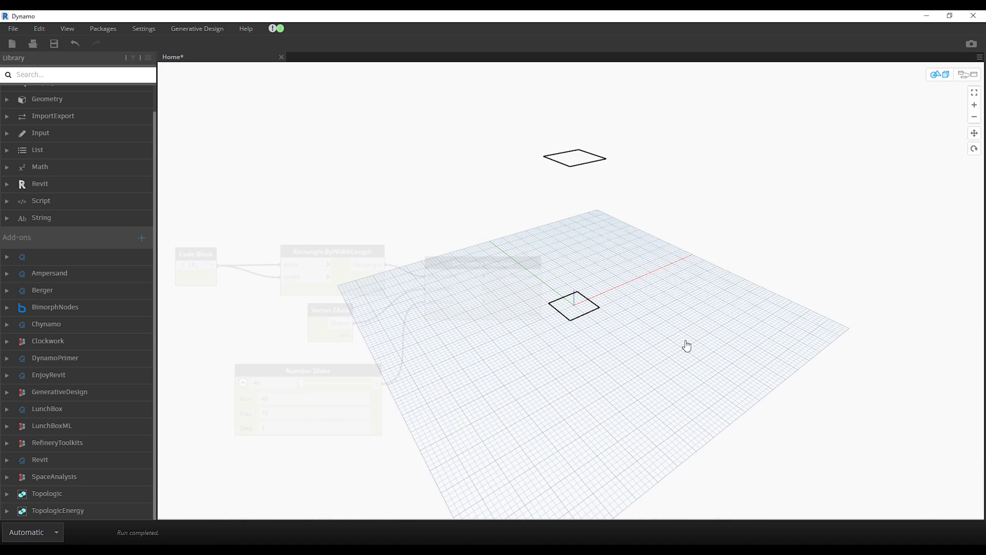
mouse_move(685, 344)
right_mouse_down()
mouse_move(664, 337)
mouse_move(678, 308)
right_mouse_up()
left_click(969, 74)
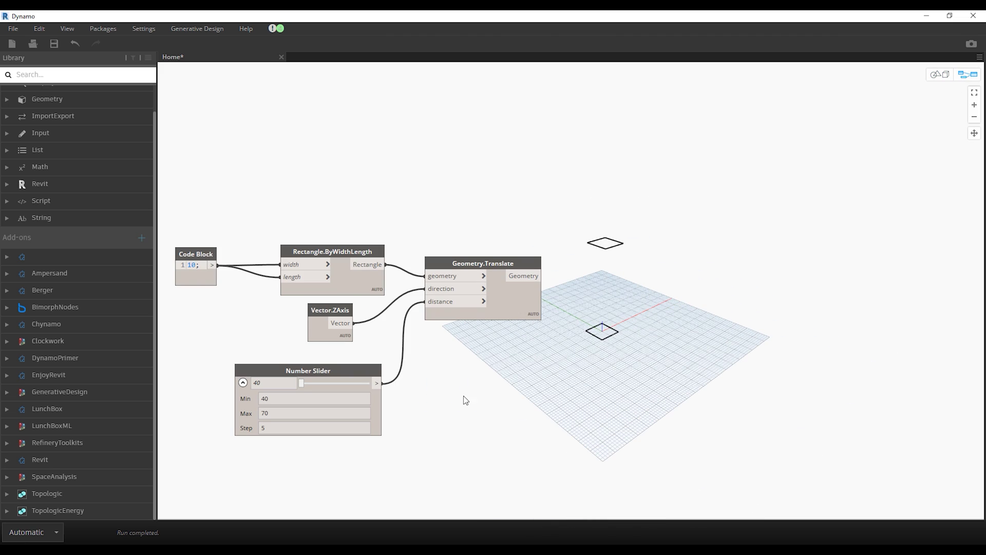
left_click(243, 383)
scroll(416, 395, "down", 1)
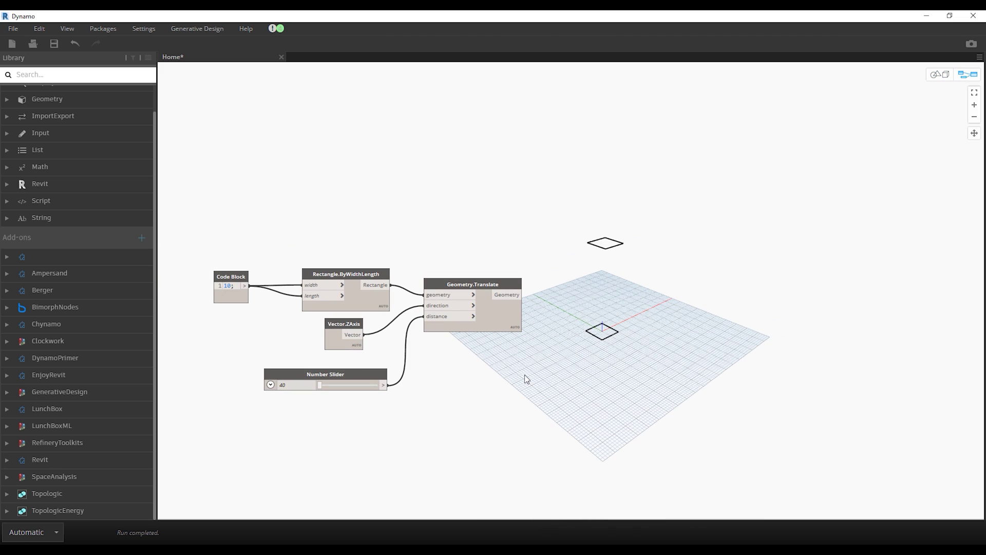
Step: Add a Geometry.Scale node fed by the translated square
right_click(596, 295)
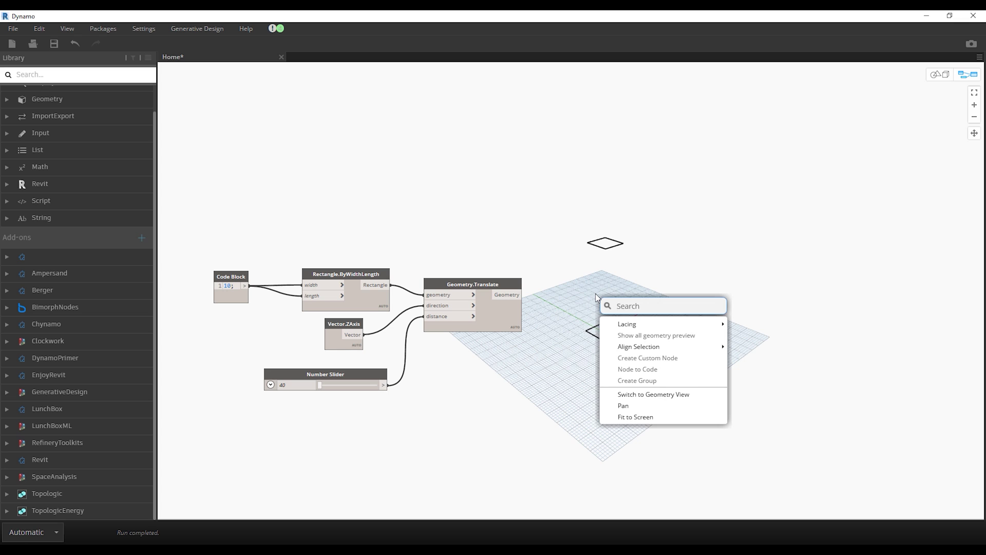
type("scale")
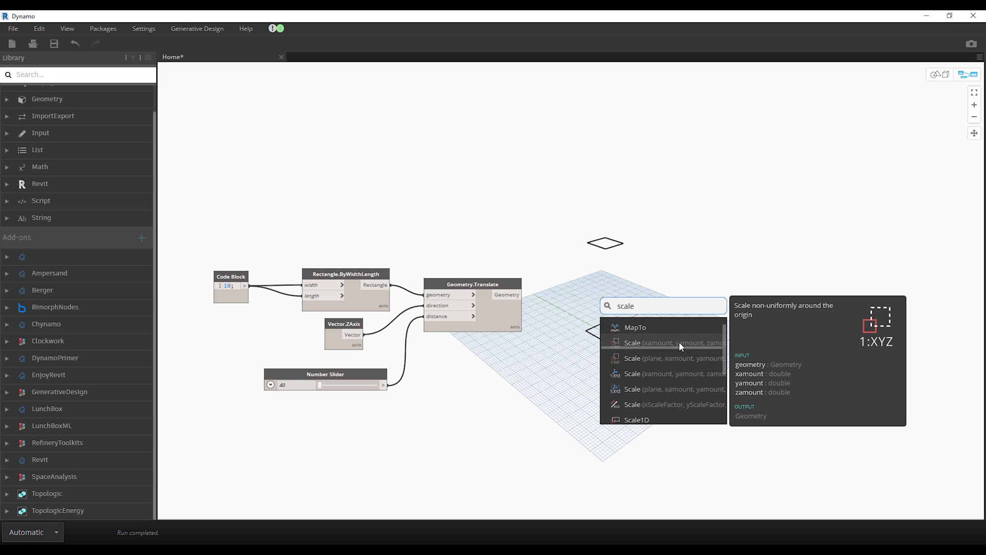
left_click(679, 341)
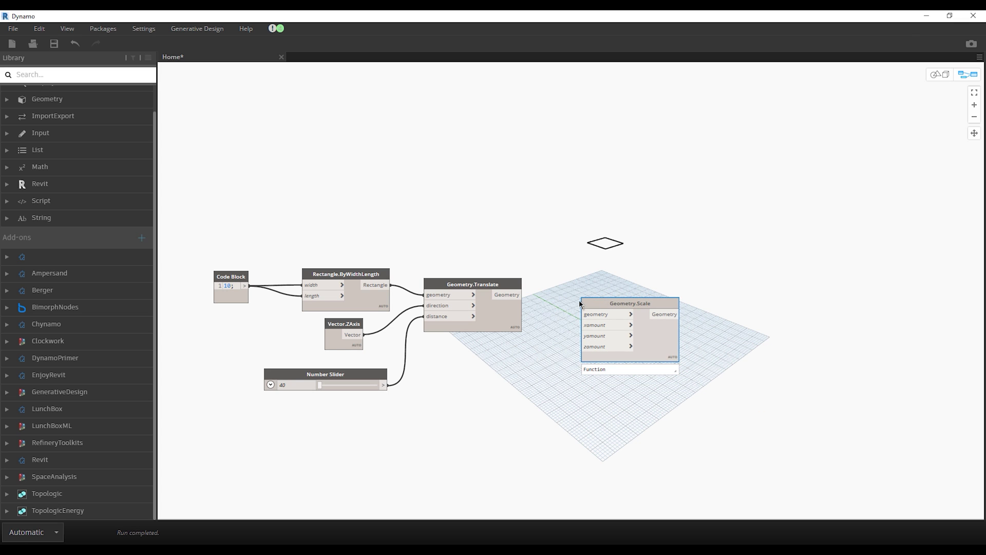
left_click_drag(509, 294, 583, 313)
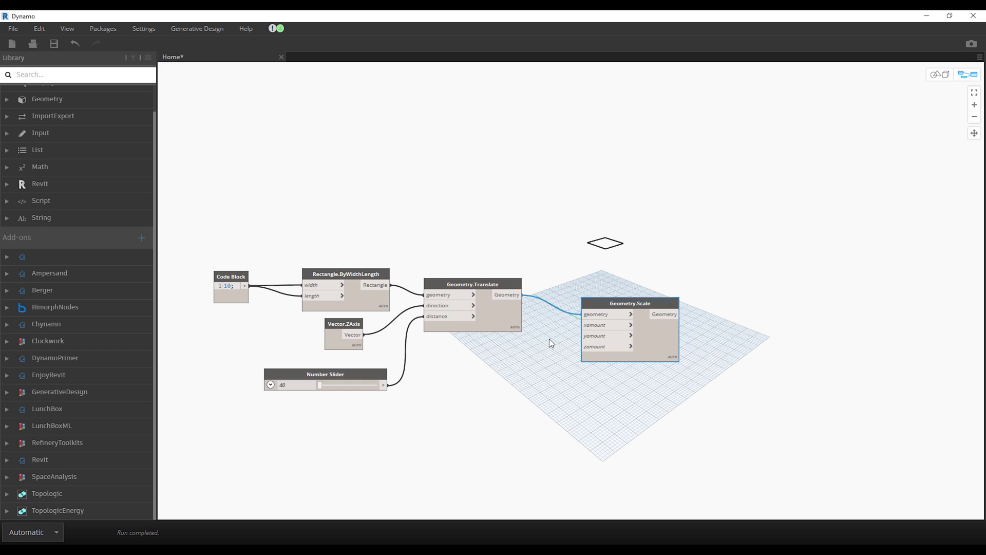
Step: Add a slider ranging -1 to -0.3, wire it to xamount and yamount, and set it to -1
right_click(502, 369)
type("nu")
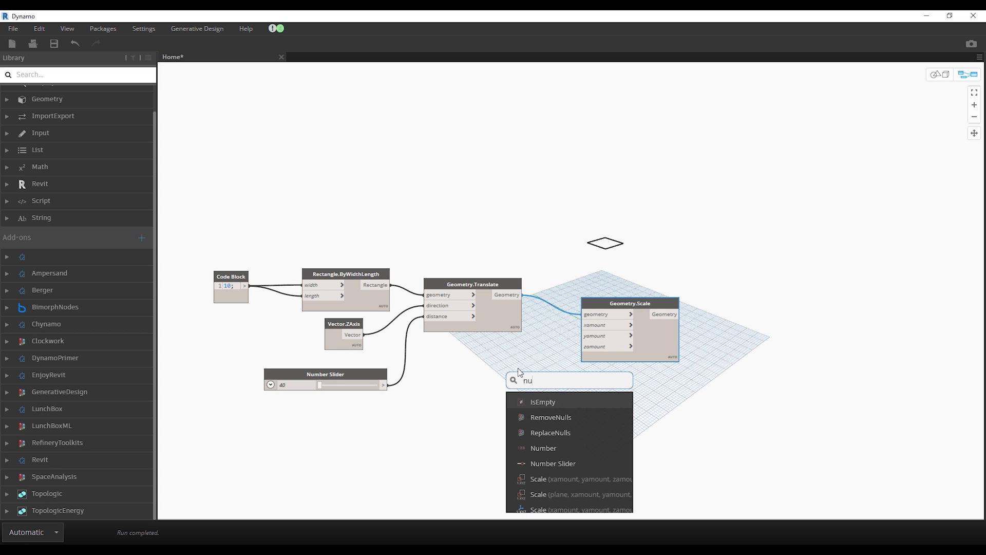
type("mber")
left_click(576, 413)
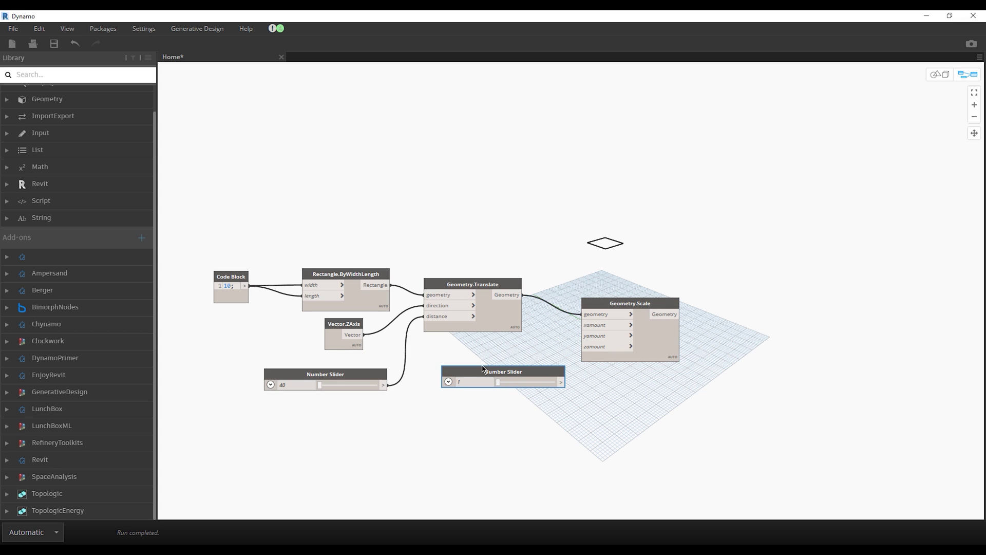
left_click(448, 382)
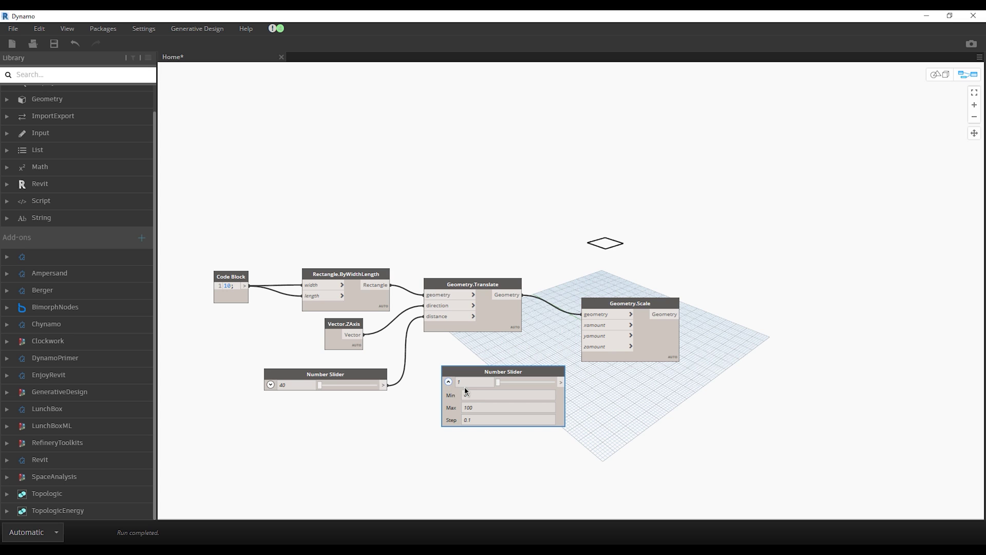
double_click(496, 394)
type("-1")
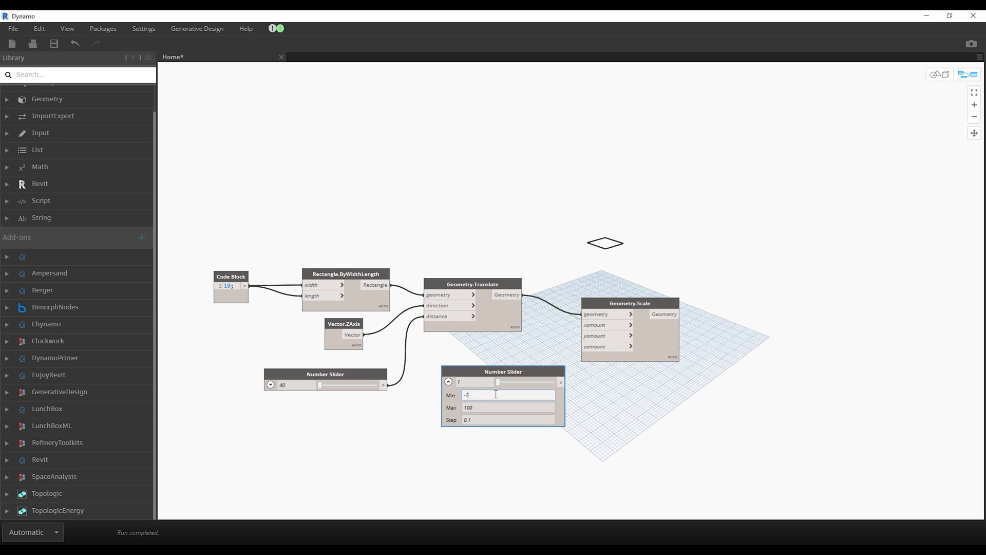
double_click(499, 407)
type("-0.3")
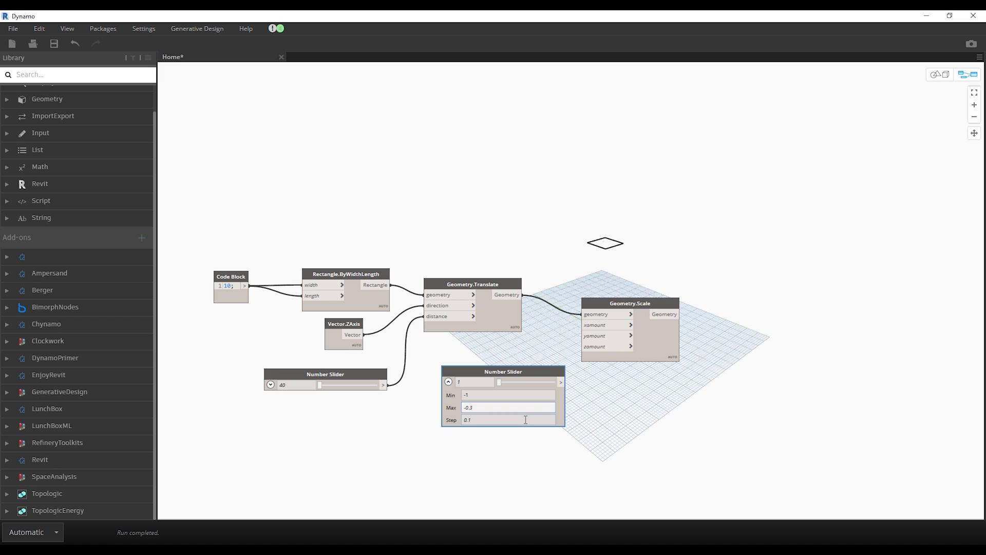
double_click(525, 420)
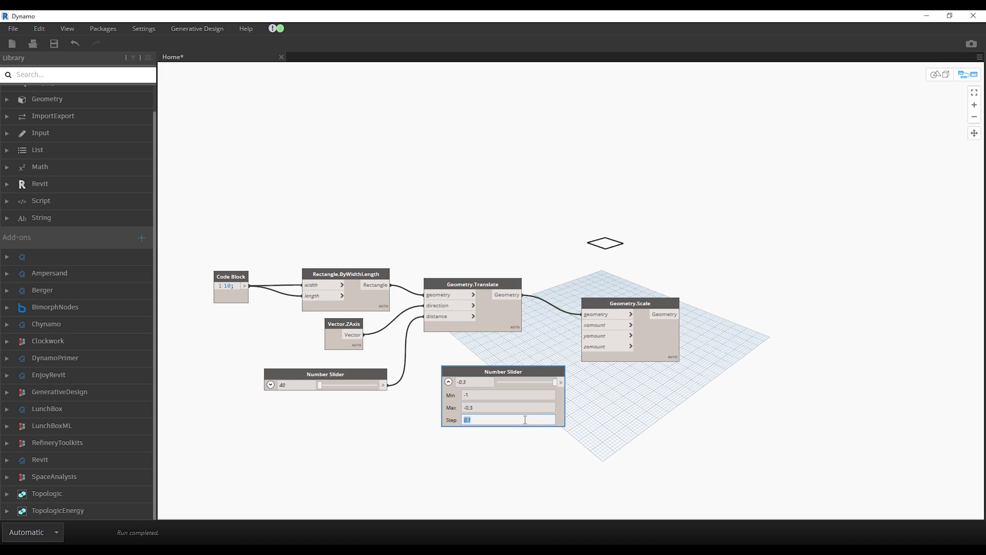
left_click(566, 400)
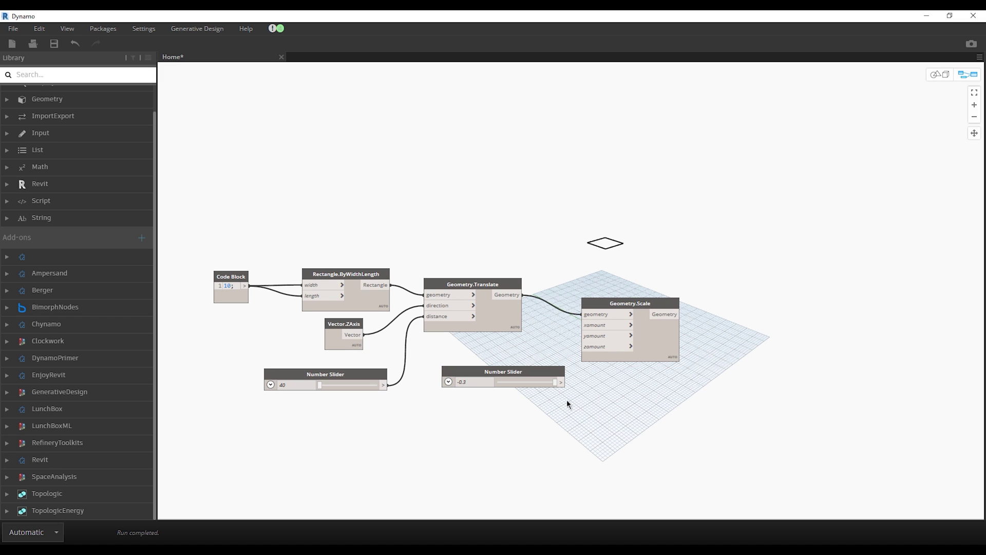
mouse_move(561, 382)
left_mouse_down()
mouse_move(583, 325)
mouse_move(584, 335)
mouse_move(527, 366)
left_mouse_up()
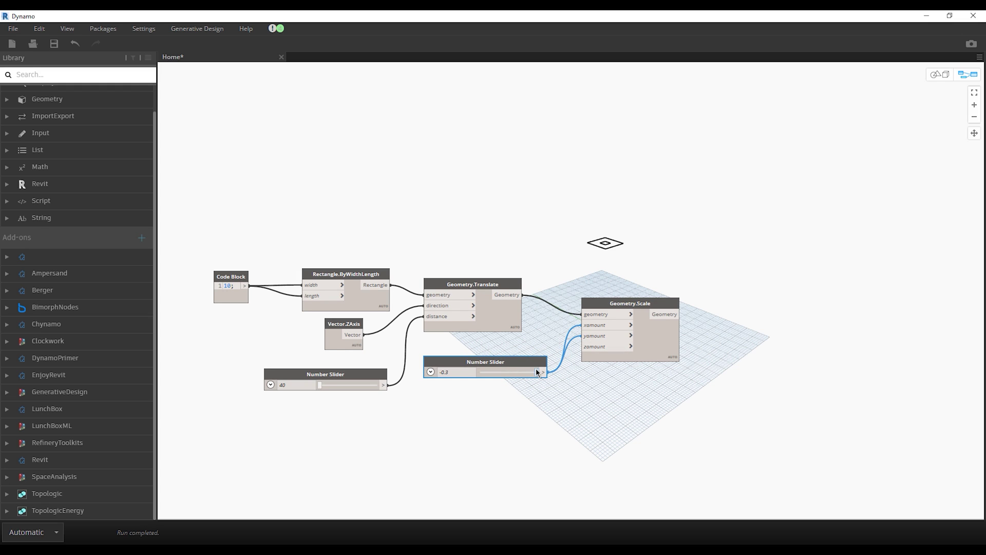
left_click_drag(537, 374, 479, 372)
Step: Pan the graph and check the Geometry.Translate node's options
scroll(550, 396, "down", 2)
middle_click_drag(550, 396, 538, 451)
scroll(538, 451, "up", 1)
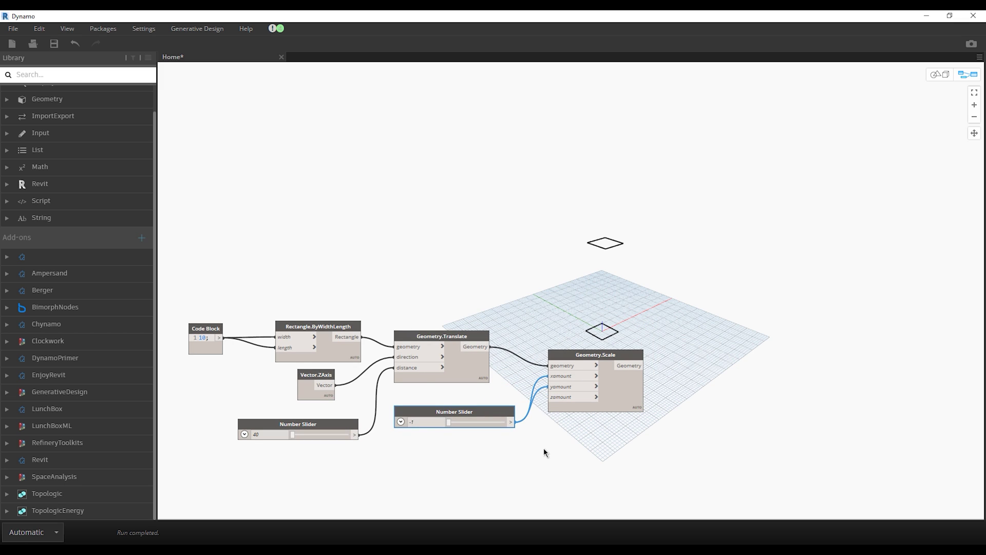
left_click(462, 370)
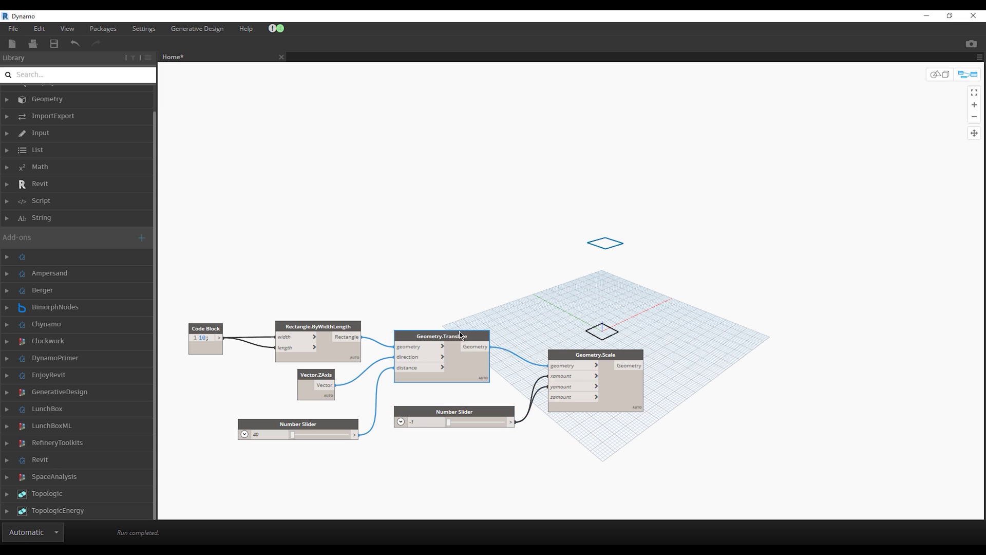
right_click(457, 360)
left_click(636, 436)
scroll(636, 437, "down", 2)
middle_click_drag(636, 437, 512, 425)
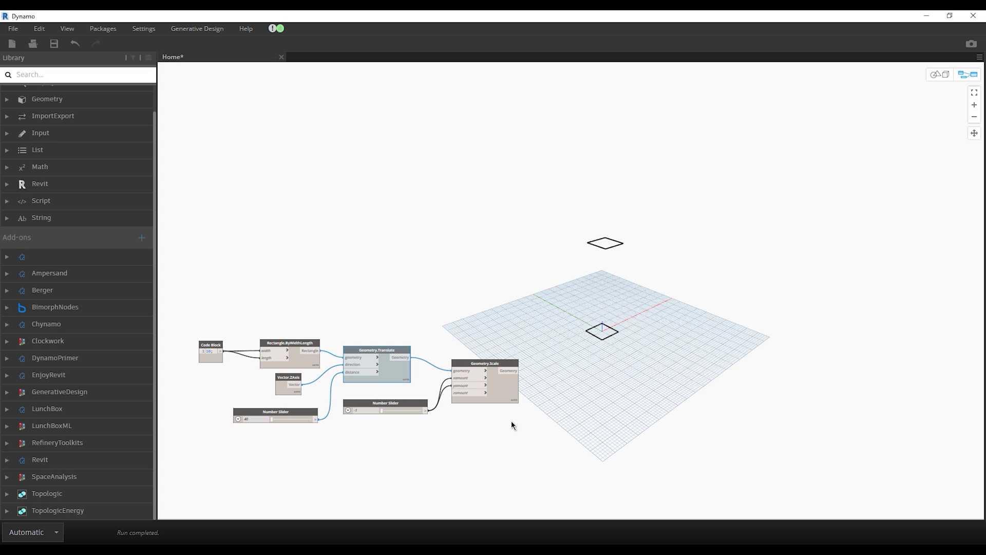
Step: Add a Geometry.Rotate node (base plane and degrees) beside Geometry.Scale
right_click(588, 378)
type("rotate")
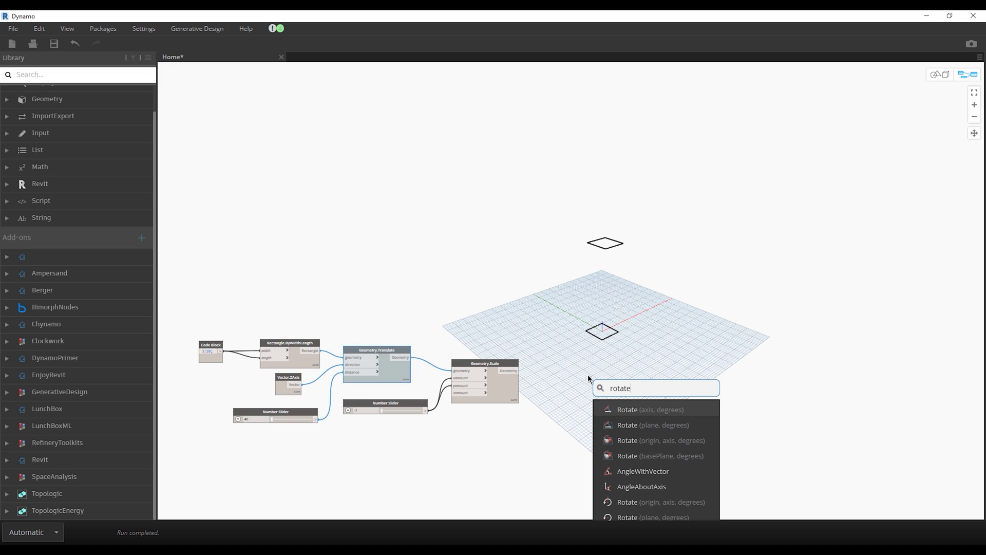
left_click(685, 456)
mouse_move(708, 458)
left_mouse_down()
mouse_move(571, 364)
mouse_move(552, 373)
left_mouse_up()
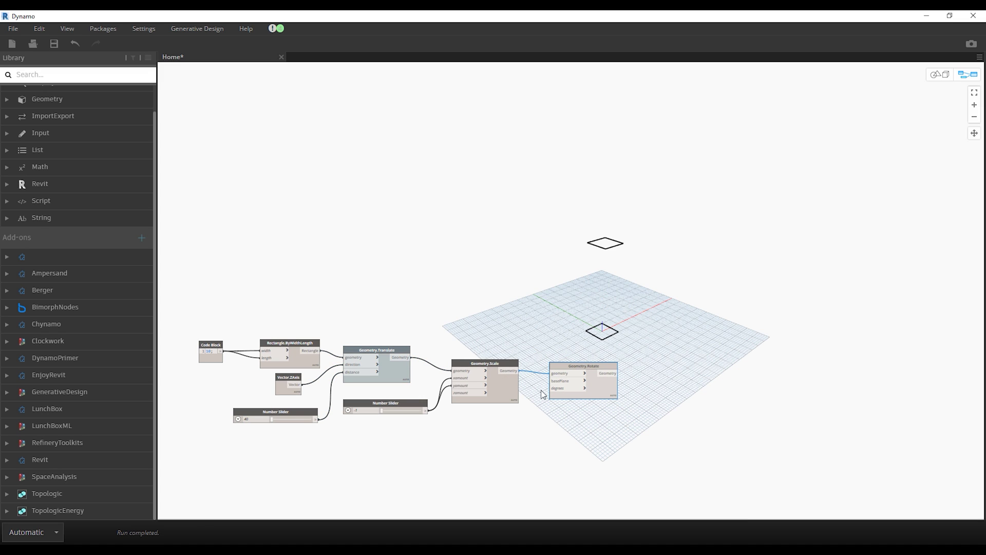
Step: Add a Plane.XY node below Geometry.Rotate and wire it into basePlane
right_click(534, 434)
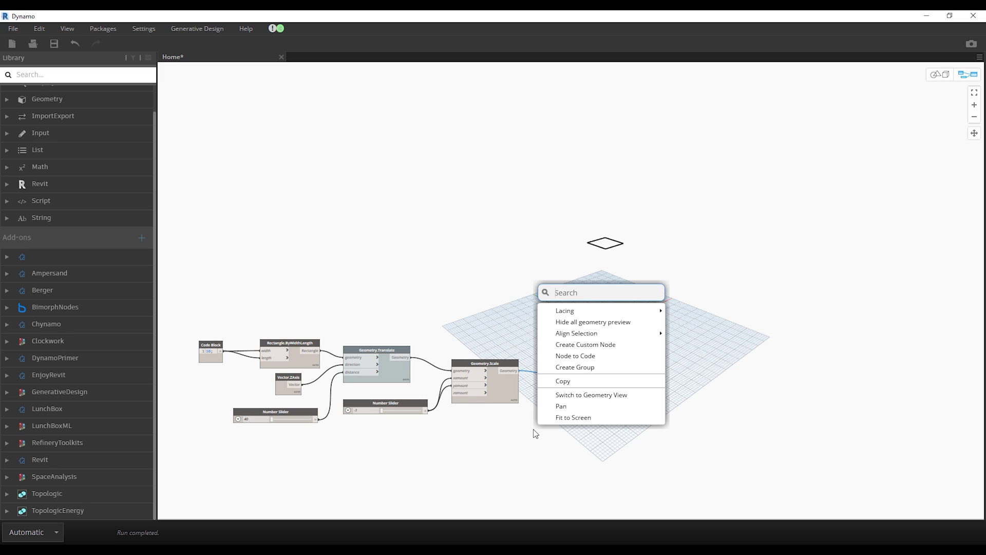
type("xy")
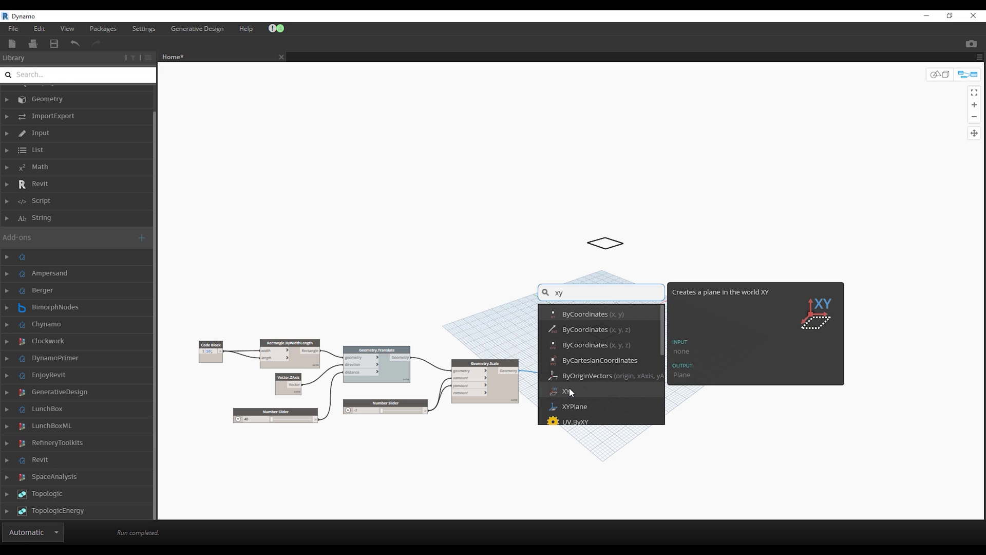
left_click(566, 402)
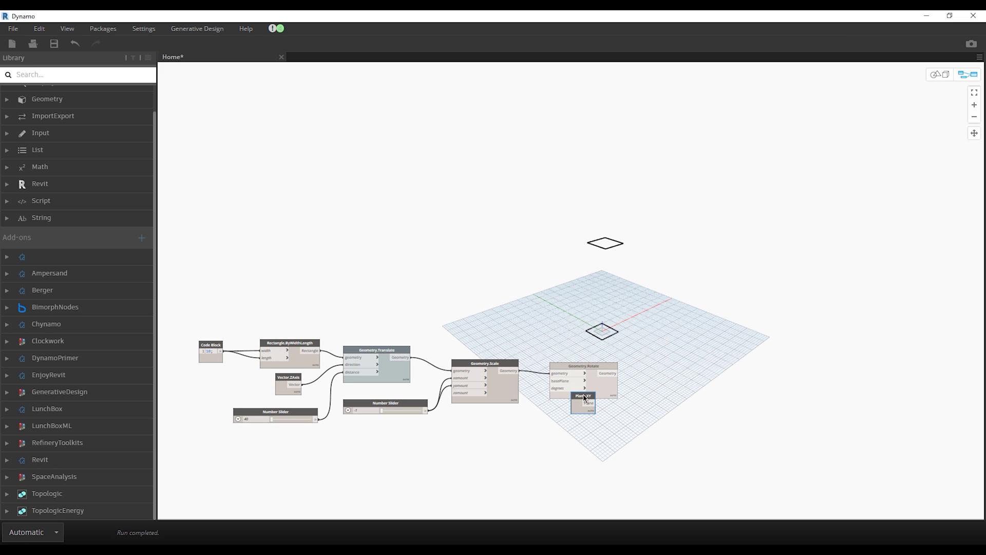
left_click_drag(585, 399, 531, 416)
scroll(564, 458, "up", 2)
scroll(498, 353, "up", 1)
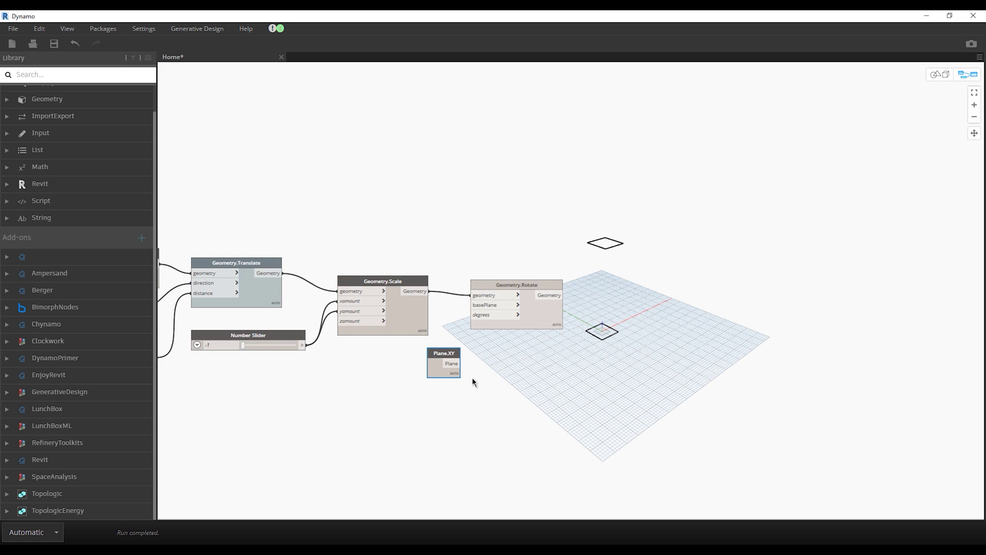
mouse_move(458, 363)
left_mouse_down()
mouse_move(471, 304)
mouse_move(393, 359)
left_mouse_up()
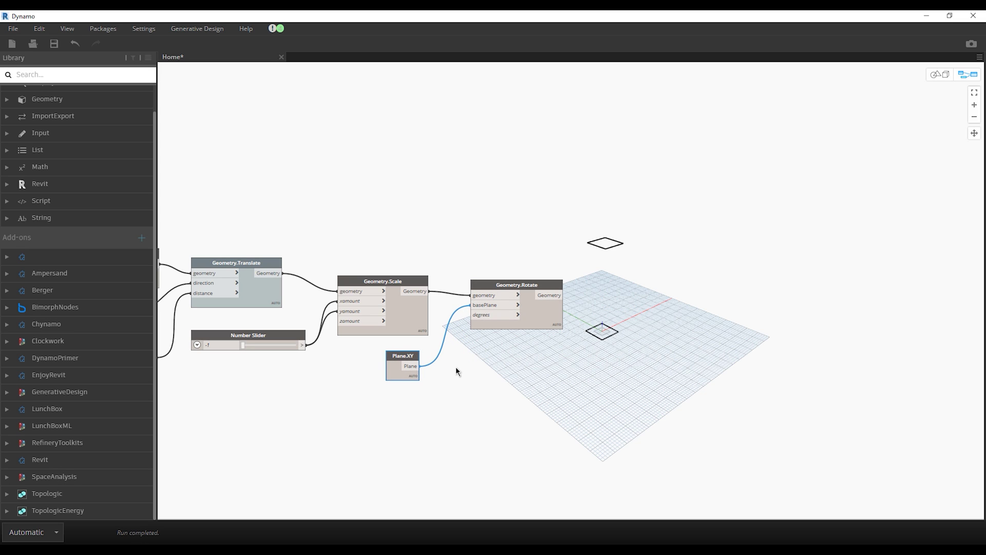
Step: Add a Number Slider below Plane.XY with maximum 180 and step 5
right_click(455, 366)
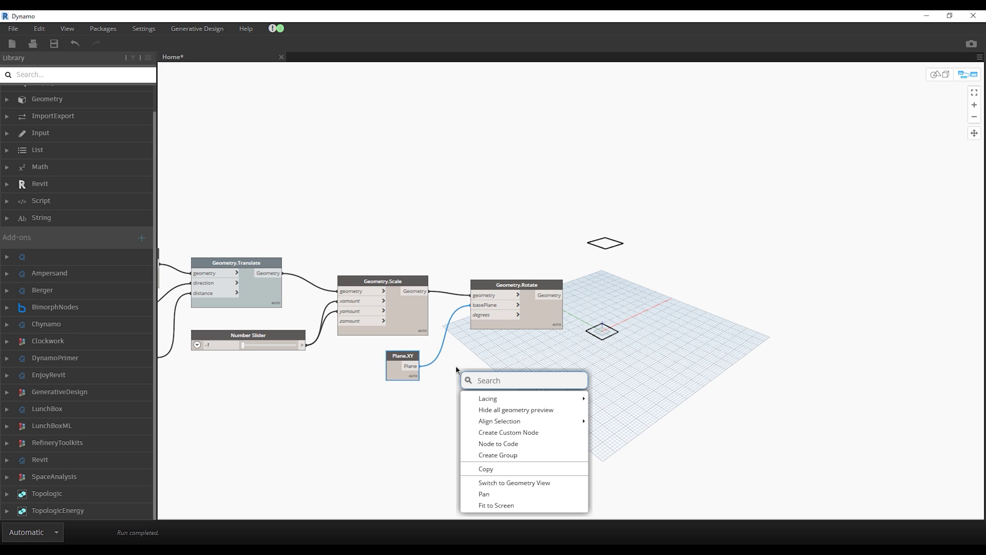
type("number")
key("Return")
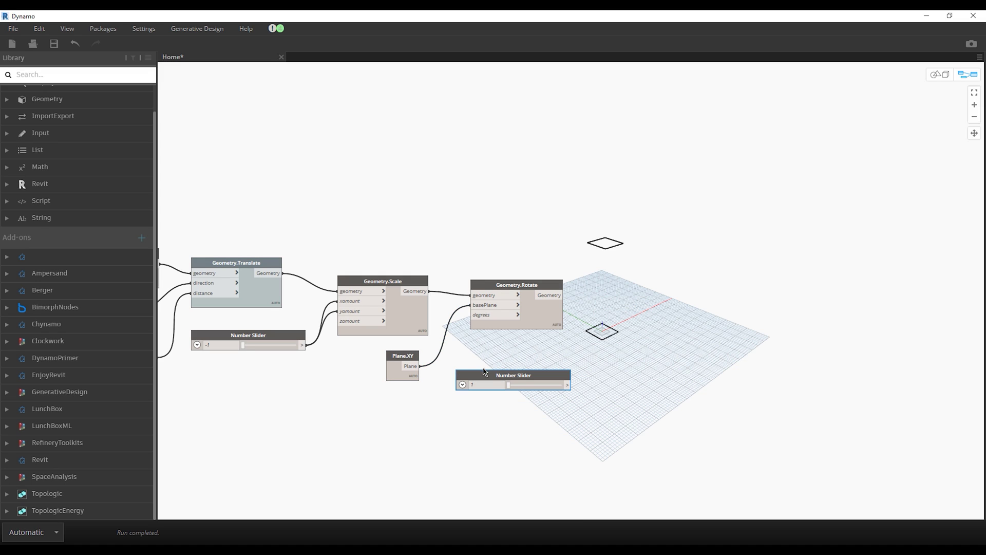
left_click_drag(484, 373, 410, 398)
left_click(389, 409)
left_click(441, 433)
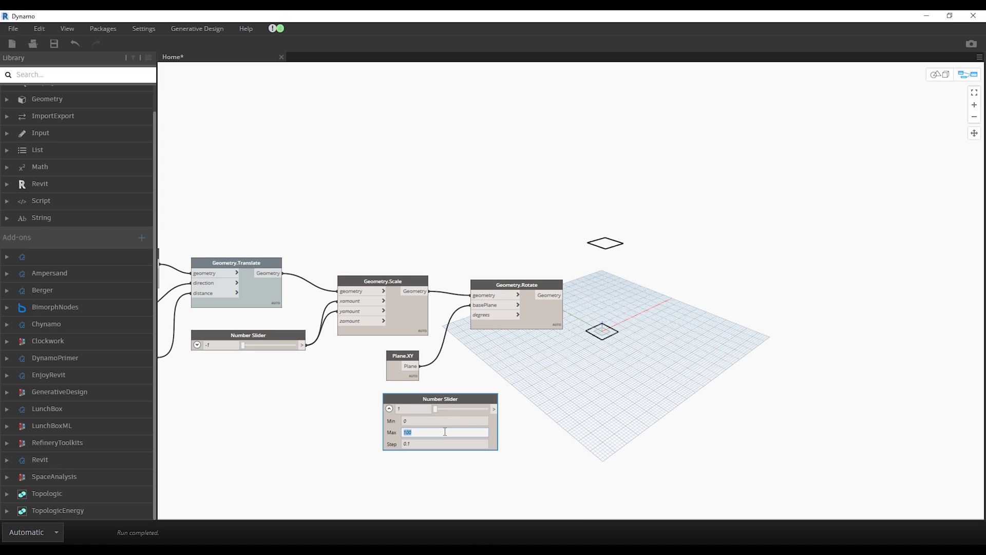
type("180")
key("Tab")
type("5")
key("Return")
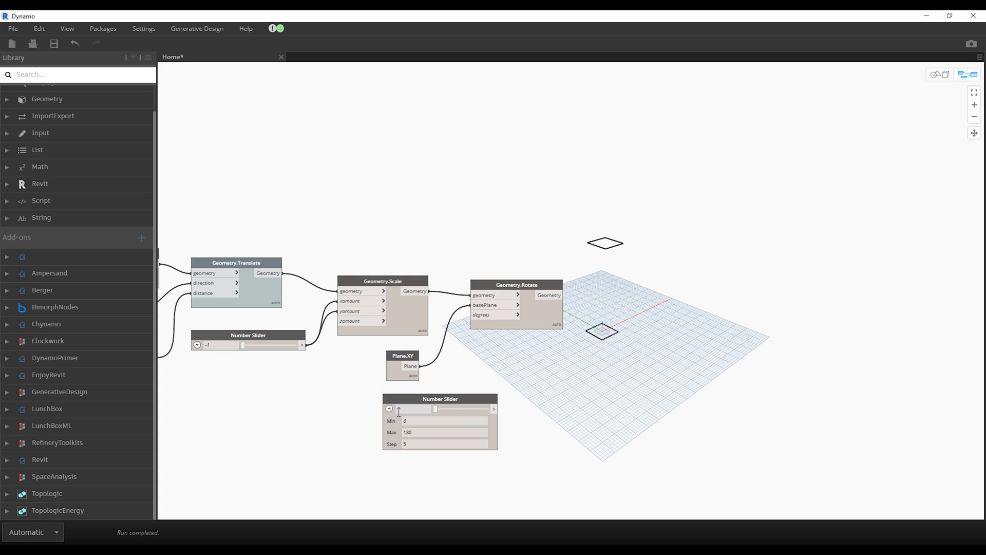
left_click(389, 409)
Step: Wire the slider to Geometry.Rotate's degrees and set it to 35
left_click_drag(451, 399, 407, 396)
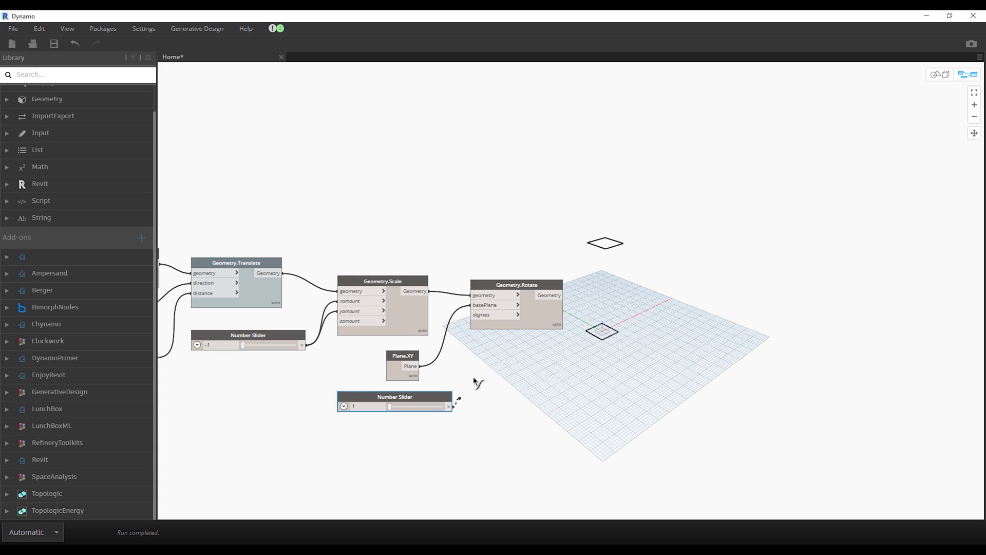
left_click_drag(450, 406, 471, 314)
mouse_move(401, 409)
left_mouse_down()
mouse_move(410, 410)
mouse_move(401, 408)
left_mouse_up()
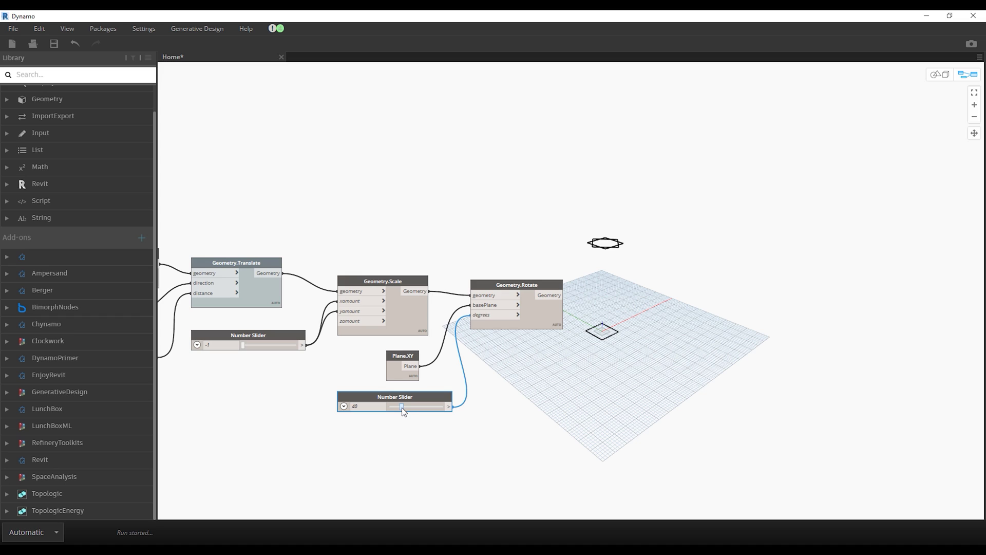
Step: Add an empty Code Block and switch off Geometry.Scale's preview
double_click(434, 432)
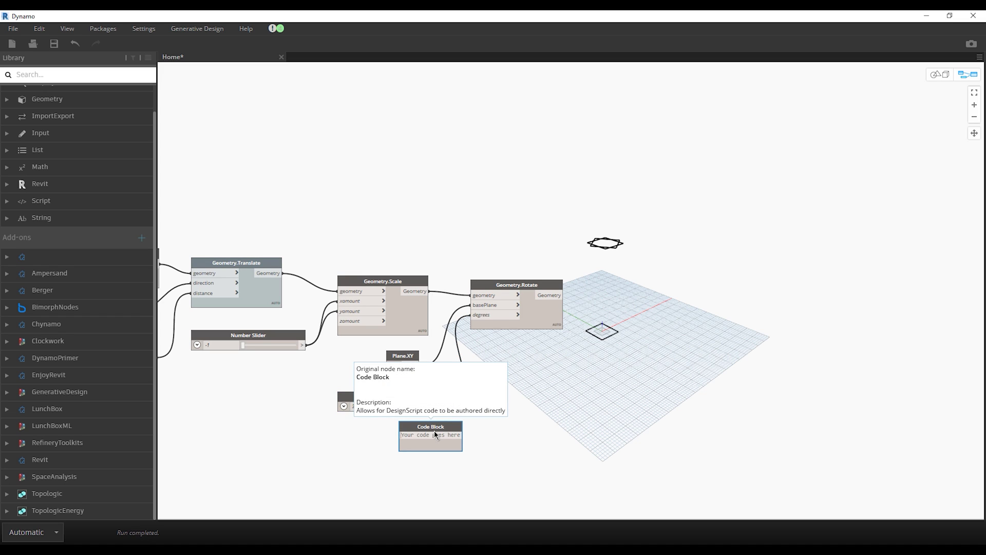
right_click(390, 282)
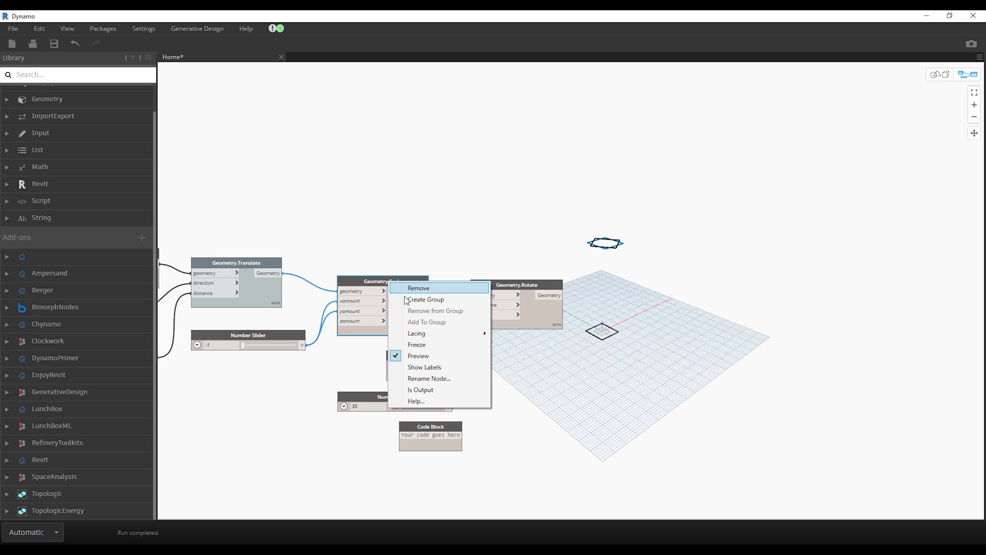
left_click(431, 360)
scroll(467, 365, "down", 2)
scroll(467, 365, "down", 2)
scroll(470, 366, "down", 1)
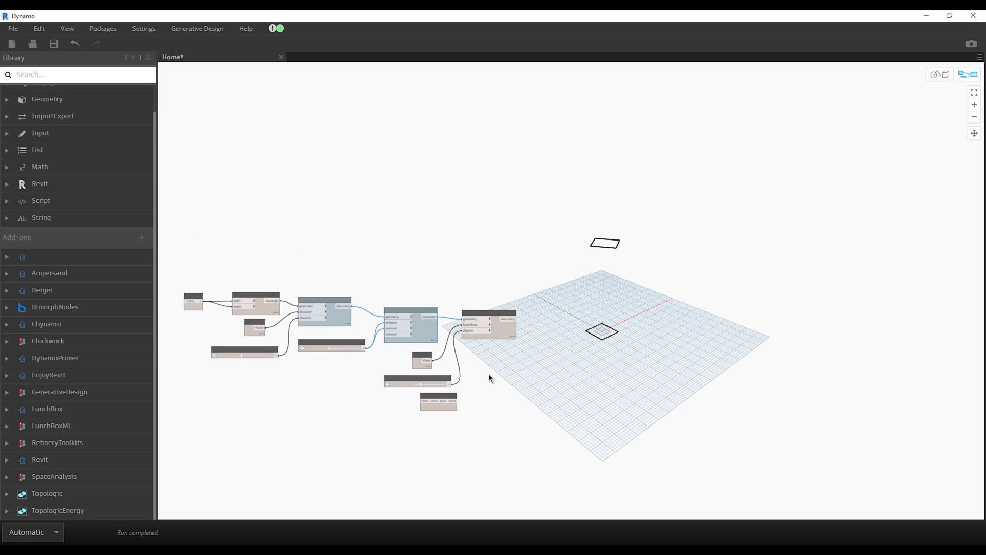
Step: Move Rectangle.ByWidthLength up above the node chain
left_click_drag(275, 311, 483, 267)
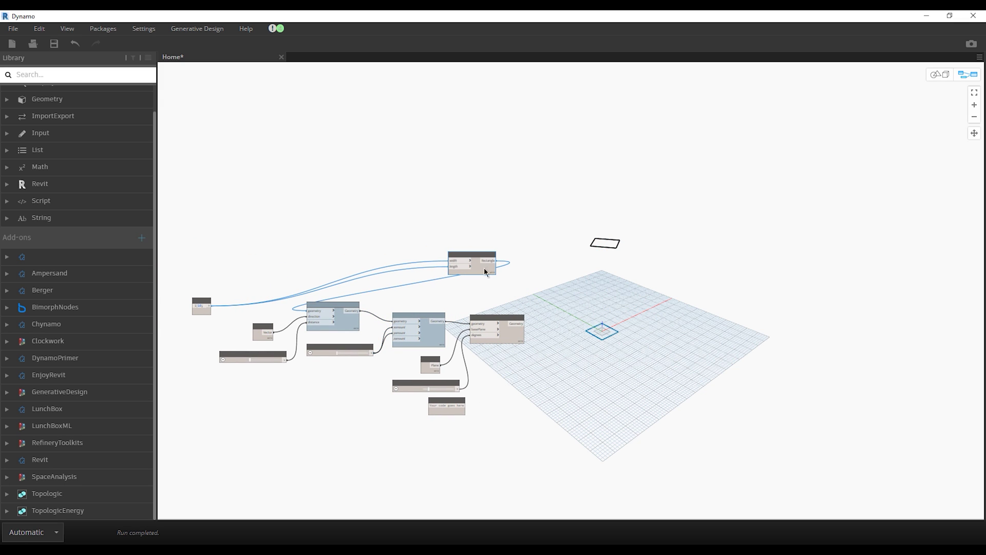
left_click(504, 316)
scroll(538, 340, "up", 1)
scroll(538, 341, "up", 1)
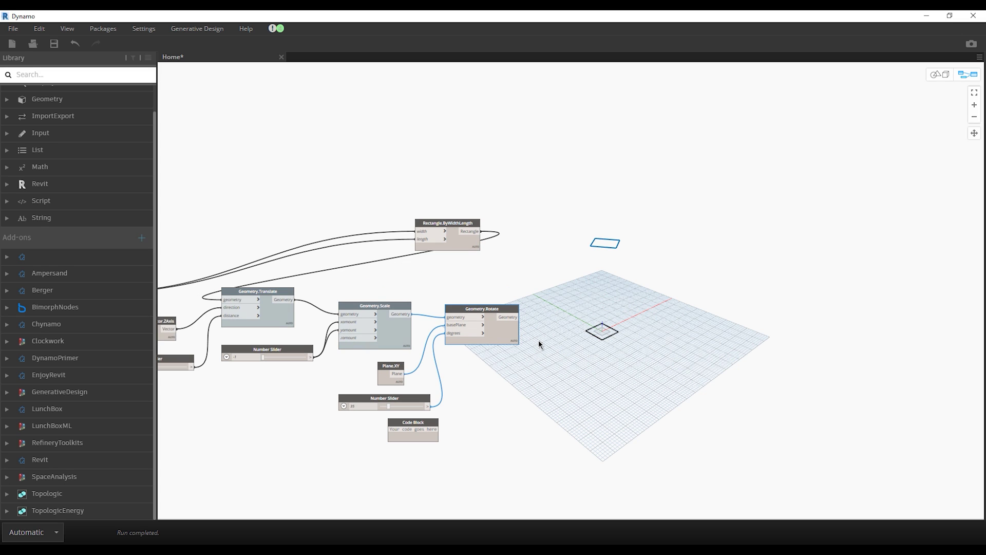
scroll(539, 340, "up", 1)
left_click(539, 340)
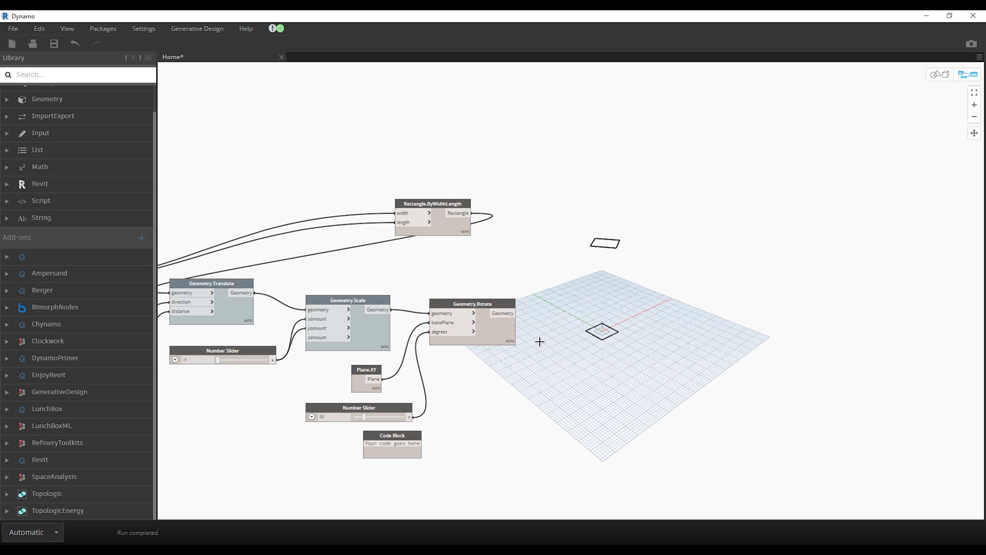
Step: Add a Solid.ByLoft node and a List Create node next to it
right_click(600, 289)
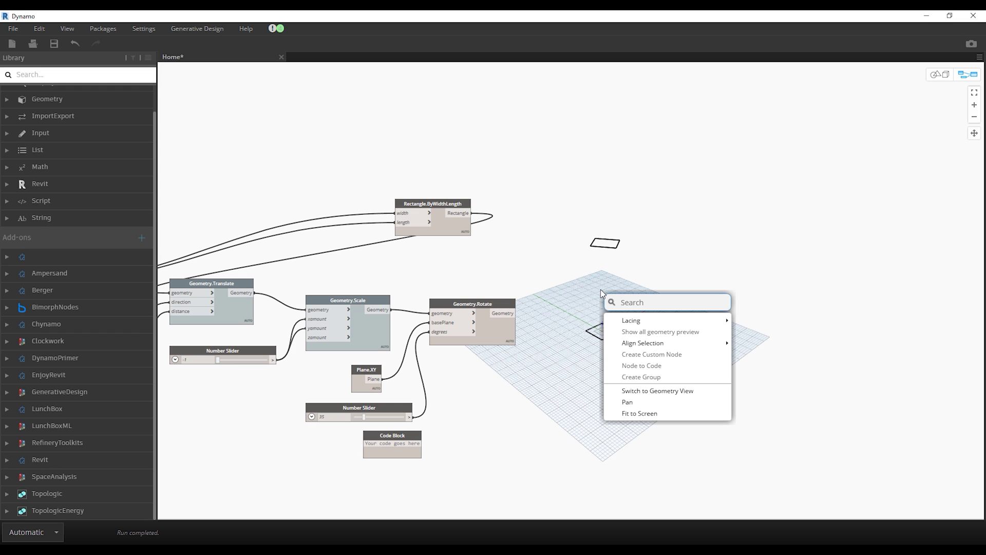
type("loft")
left_click(652, 384)
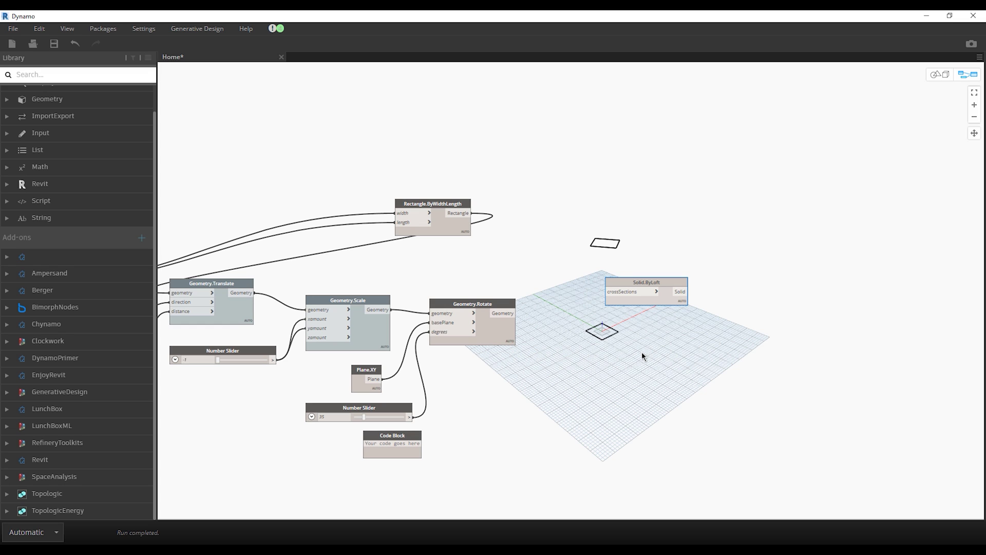
right_click(642, 354)
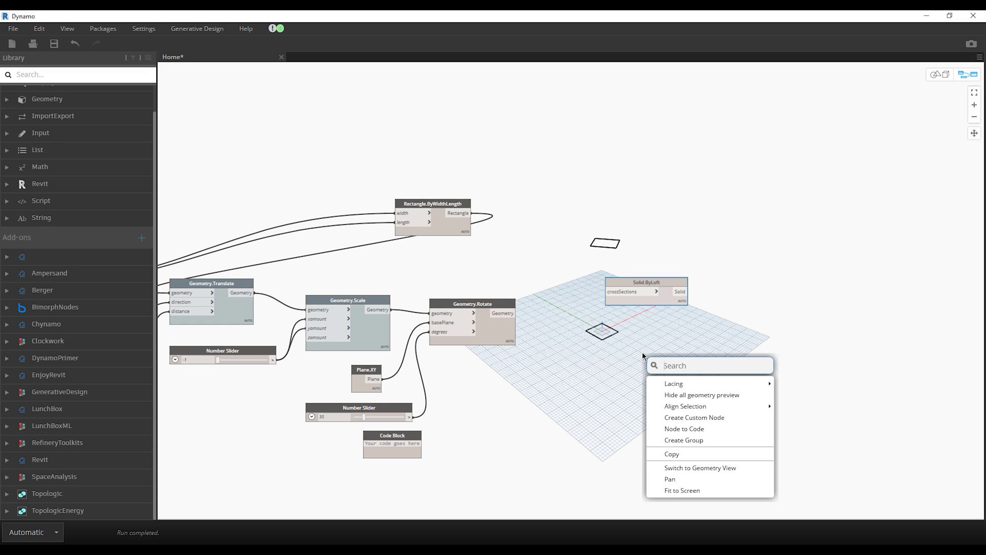
type("list create")
key("Return")
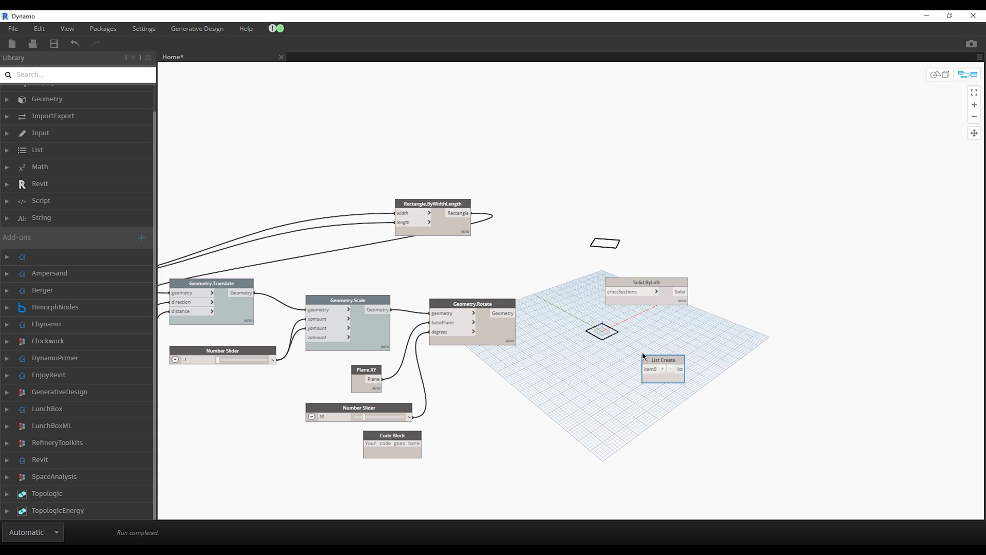
left_click_drag(659, 363, 548, 250)
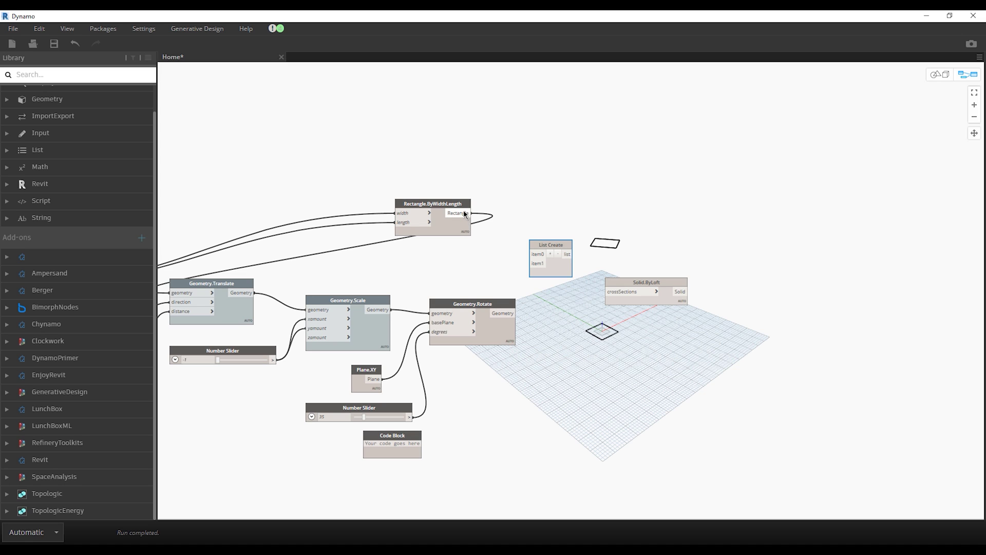
Step: Feed base and rotated rectangles into List Create, then into Solid.ByLoft crossSections
left_click(536, 252)
left_click_drag(515, 313, 532, 263)
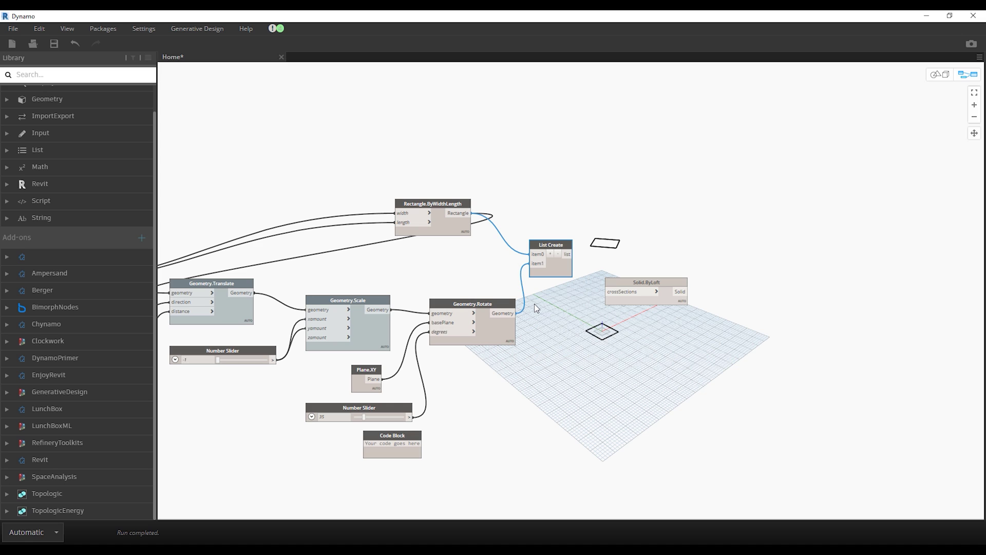
left_click_drag(568, 254, 606, 291)
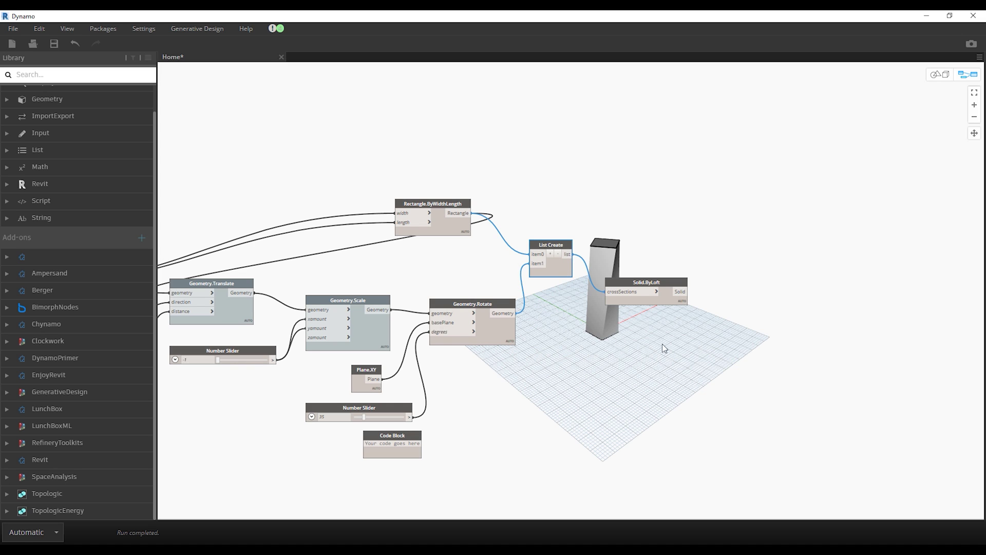
left_click(940, 74)
right_click_drag(662, 277, 706, 266)
left_click(967, 75)
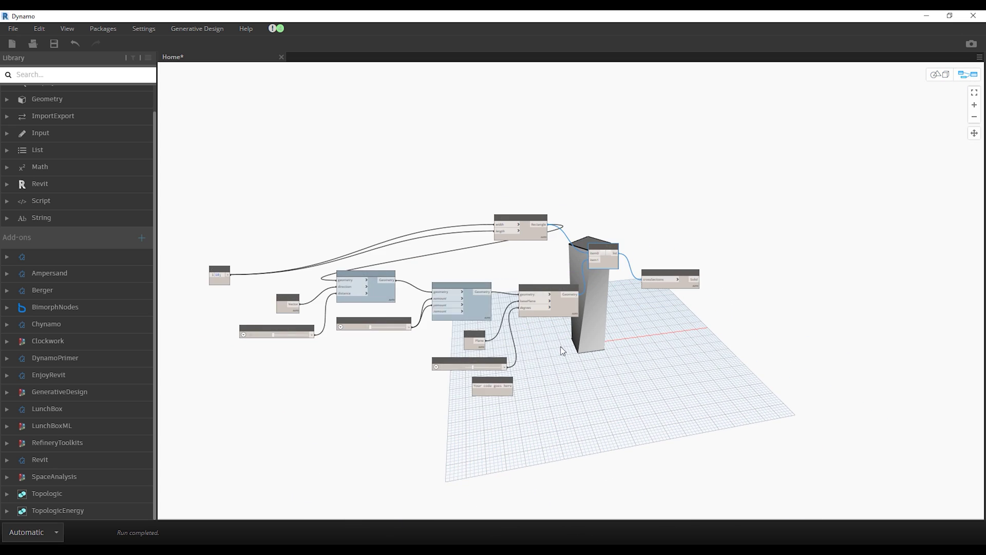
Step: Make the tower taller and set the scale slider to -0.7
left_click_drag(257, 334, 264, 335)
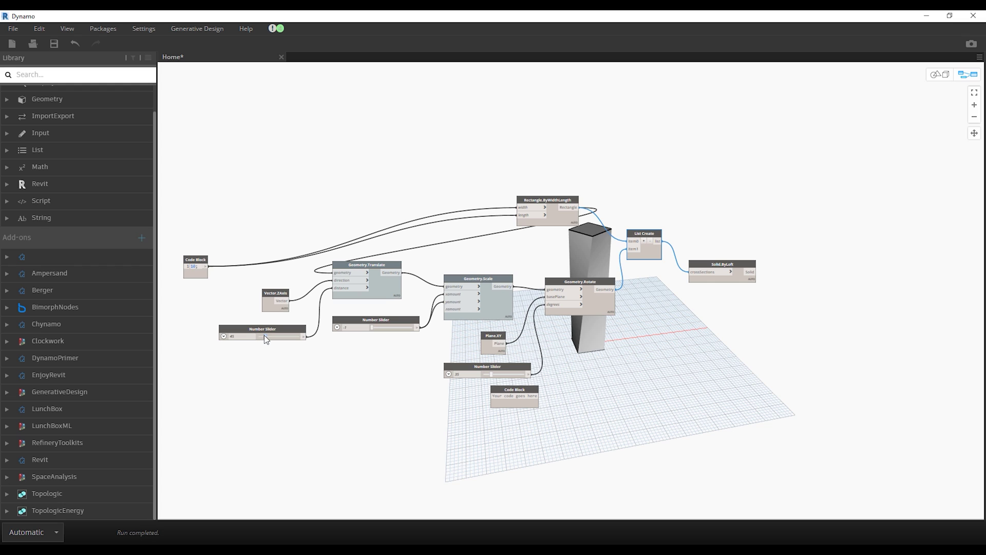
mouse_move(379, 328)
left_mouse_down()
mouse_move(404, 329)
mouse_move(393, 332)
left_mouse_up()
middle_click_drag(394, 331, 385, 249)
left_click_drag(486, 251, 478, 254)
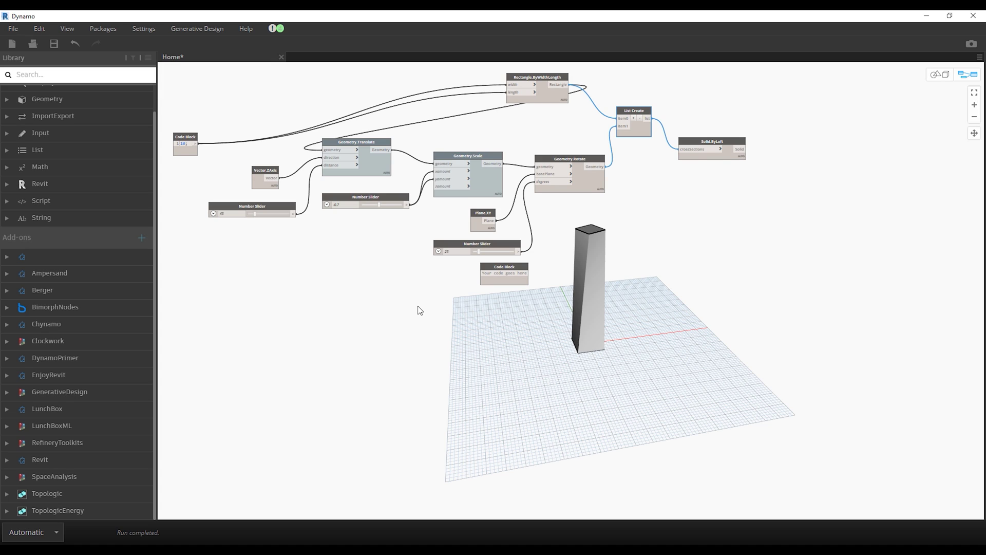
Step: Check the context menus of the 45 height, -0.7 scale and 25 rotation sliders
right_click(268, 208)
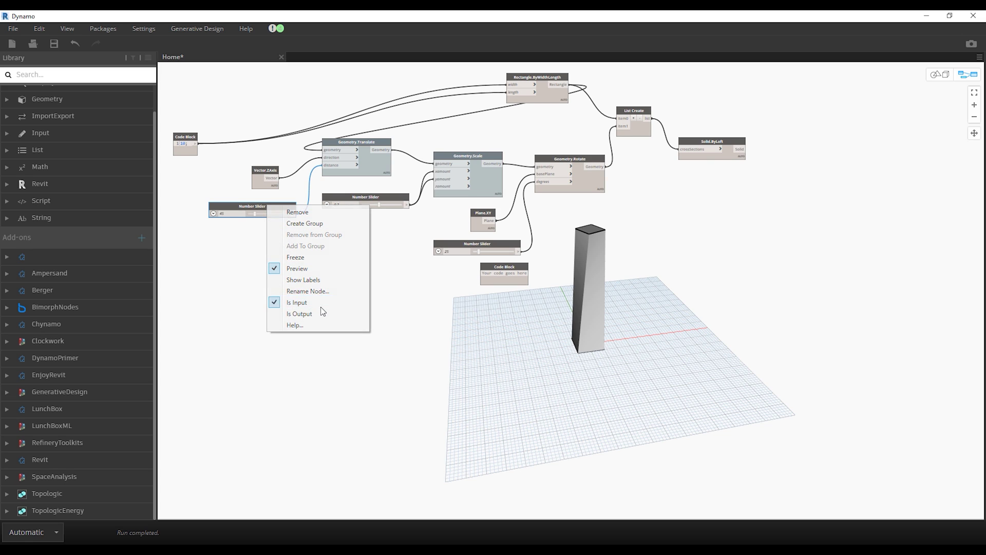
left_click(321, 307)
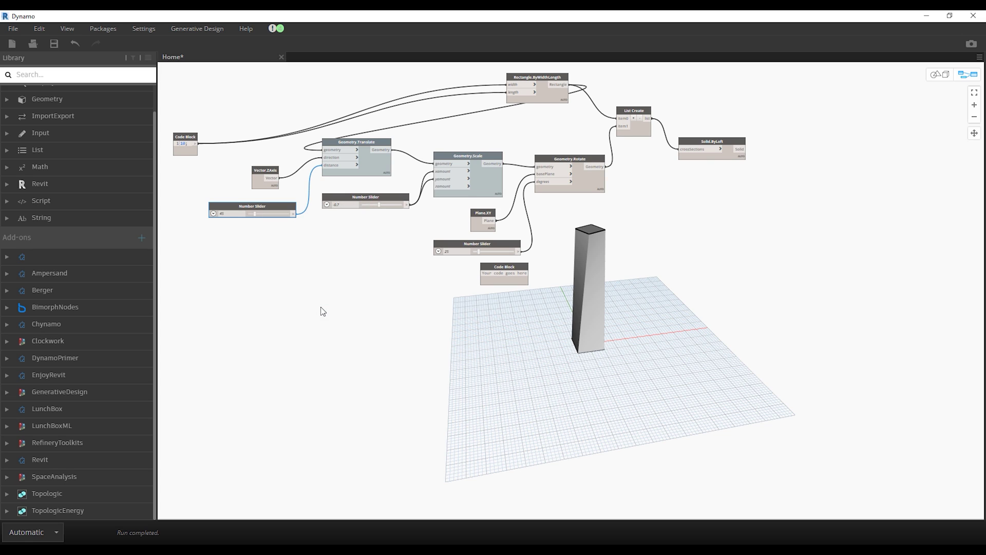
right_click(374, 198)
left_click(396, 298)
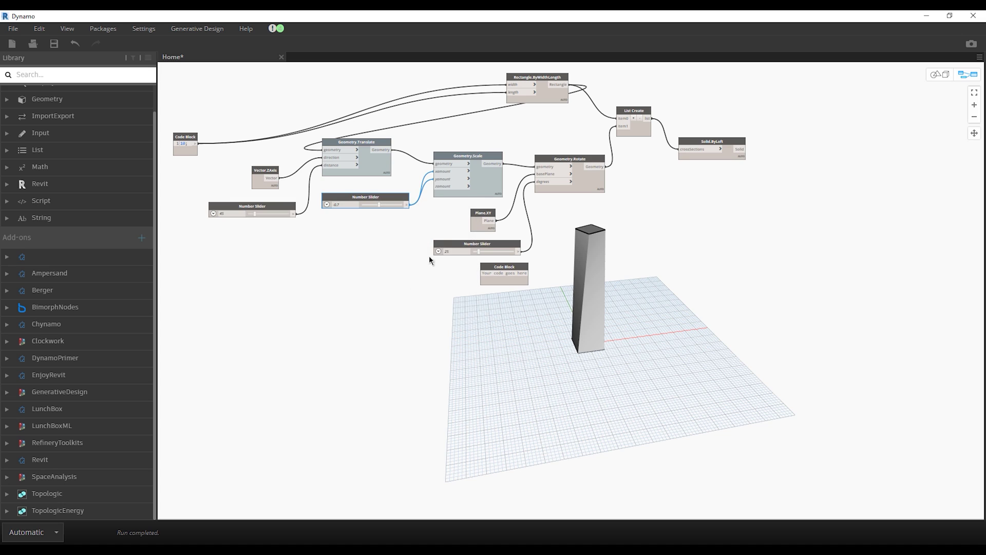
right_click(448, 247)
left_click(464, 338)
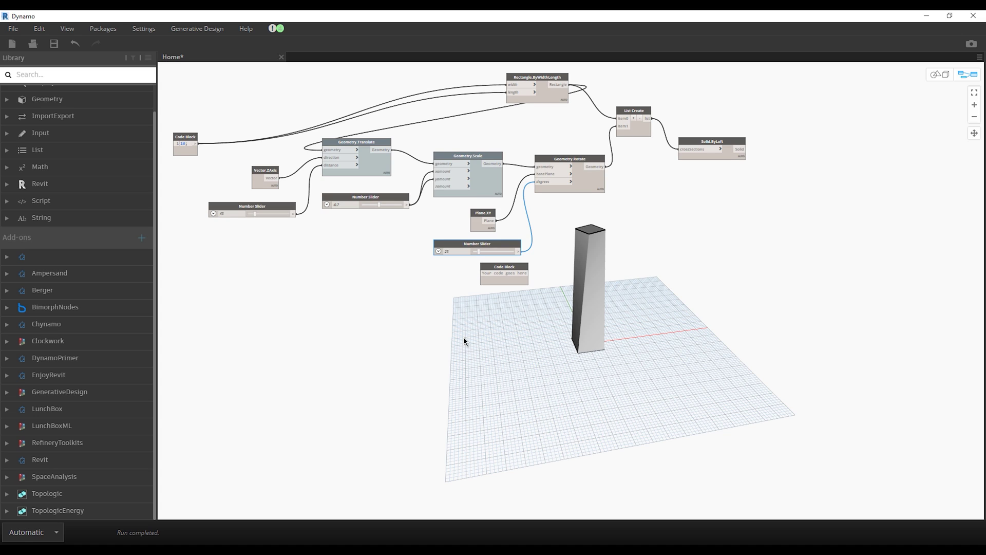
Step: Rename the 45 slider to yükseklik, correcting an initial ölçekleme name
right_click(275, 207)
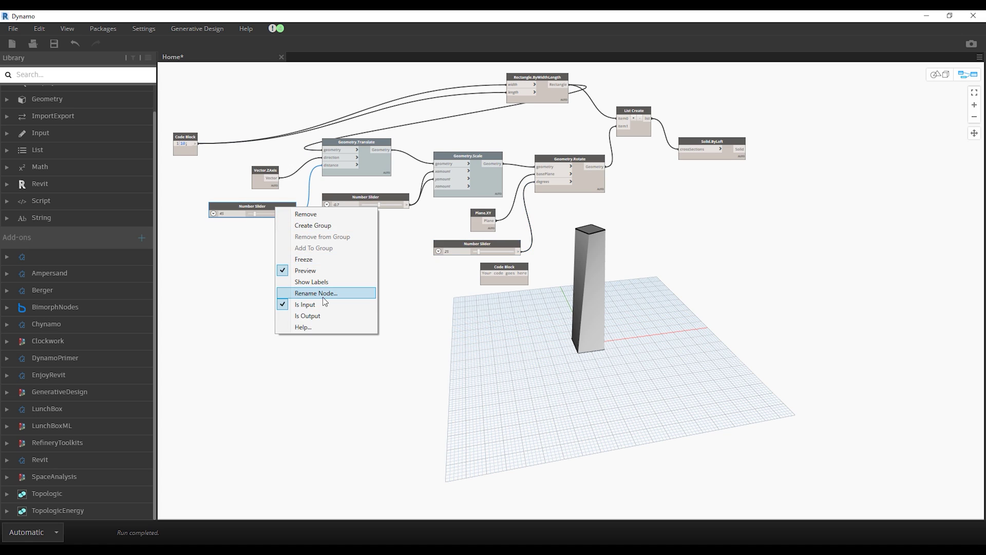
left_click(323, 297)
type("ölçekleme")
left_click(555, 304)
left_click(364, 197)
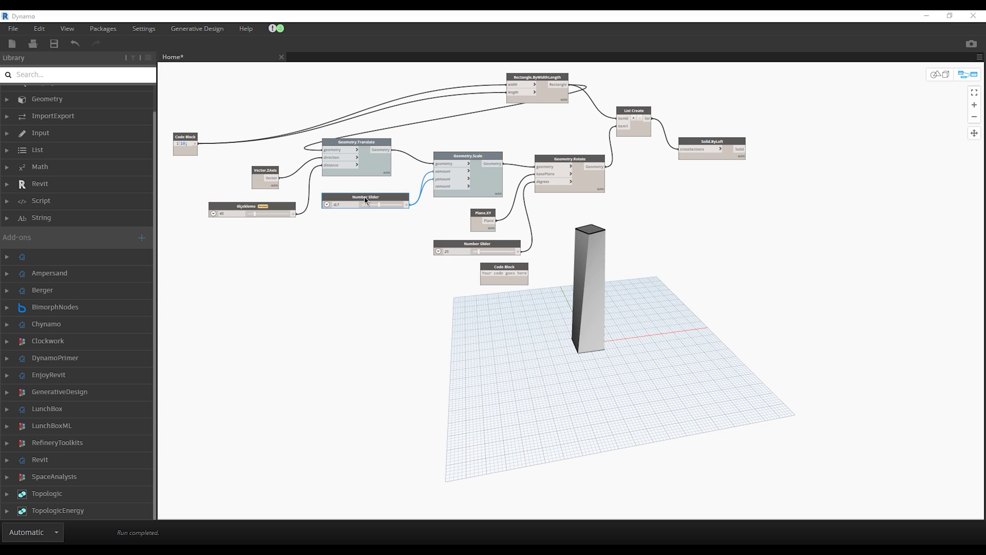
double_click(253, 206)
type("yüksek")
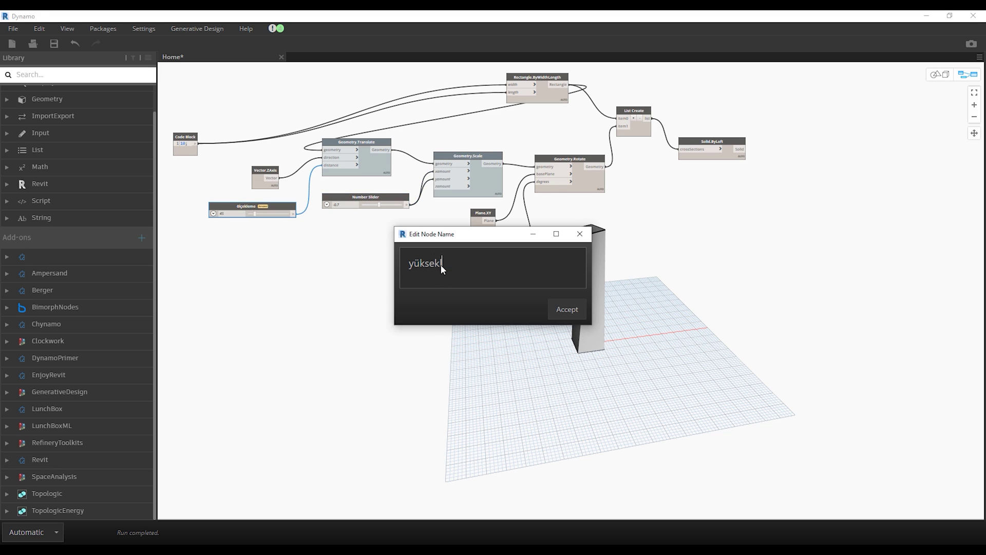
type("lik")
left_click(567, 306)
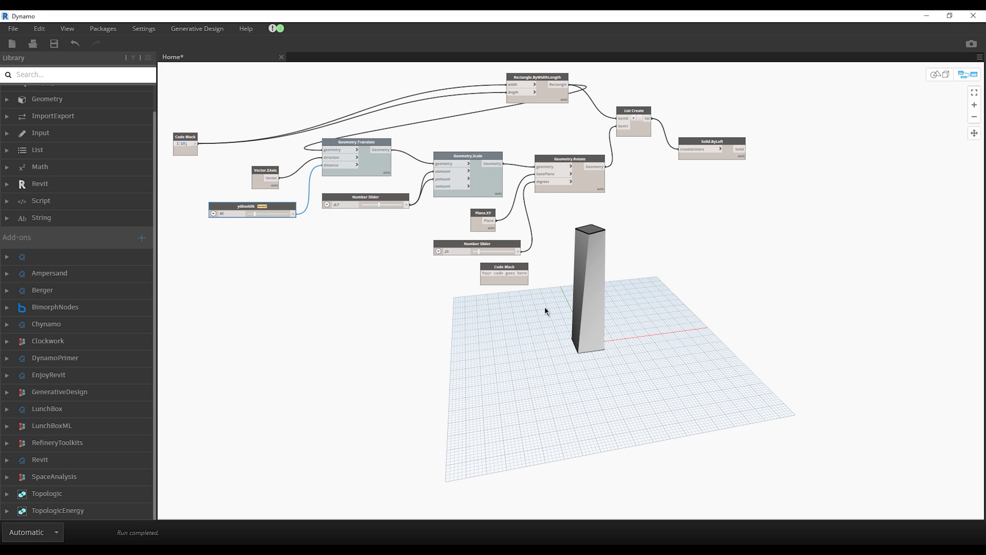
Step: Rename the -0.7 slider to ölçekleme and the 25 slider to döndürme
right_click(377, 196)
left_click(434, 284)
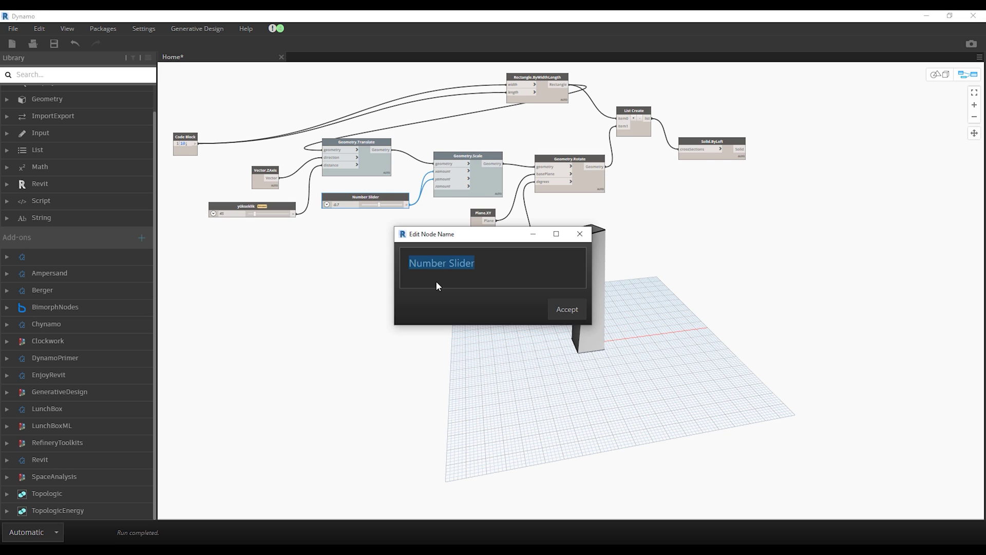
type("ölçekleme")
key("Return")
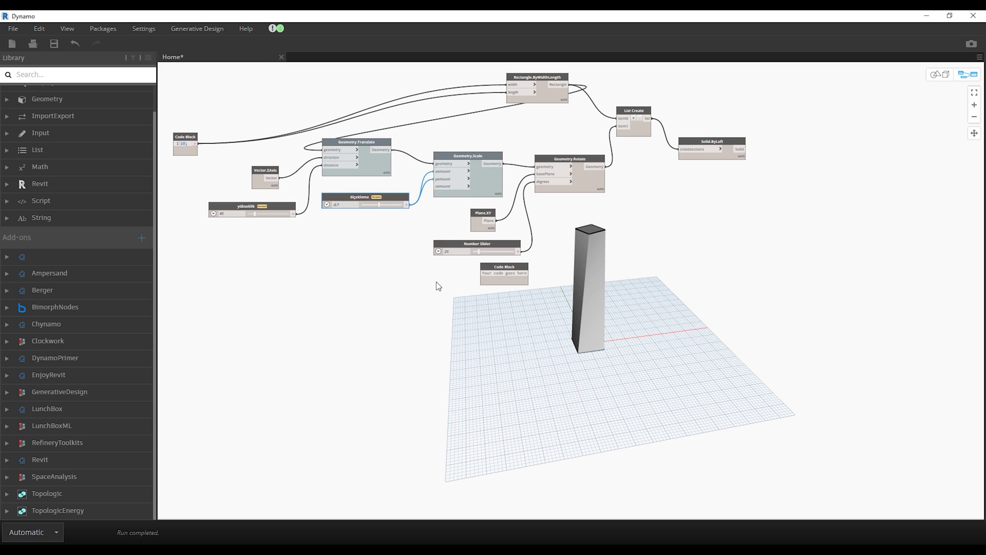
right_click(466, 242)
left_click(501, 334)
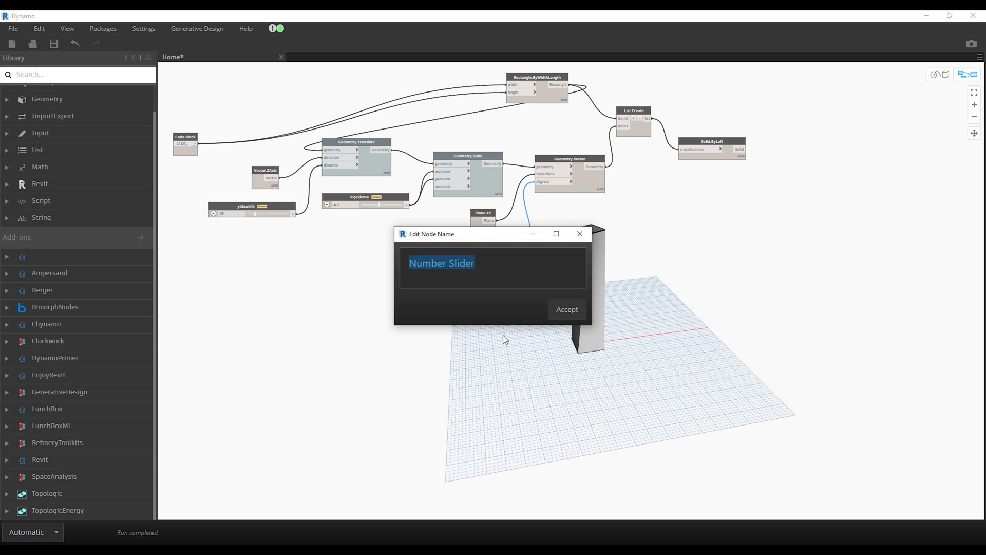
type("döndürme")
key("Return")
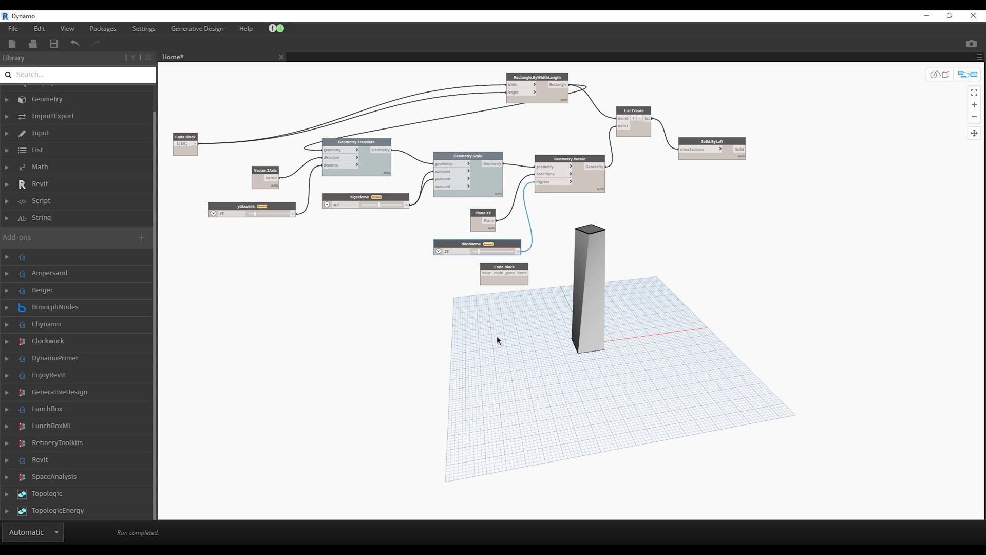
Step: Place a Solid.Volume node and wire Solid.ByLoft's solid into it
middle_click_drag(692, 258, 649, 295)
scroll(676, 284, "up", 3)
right_click(672, 245)
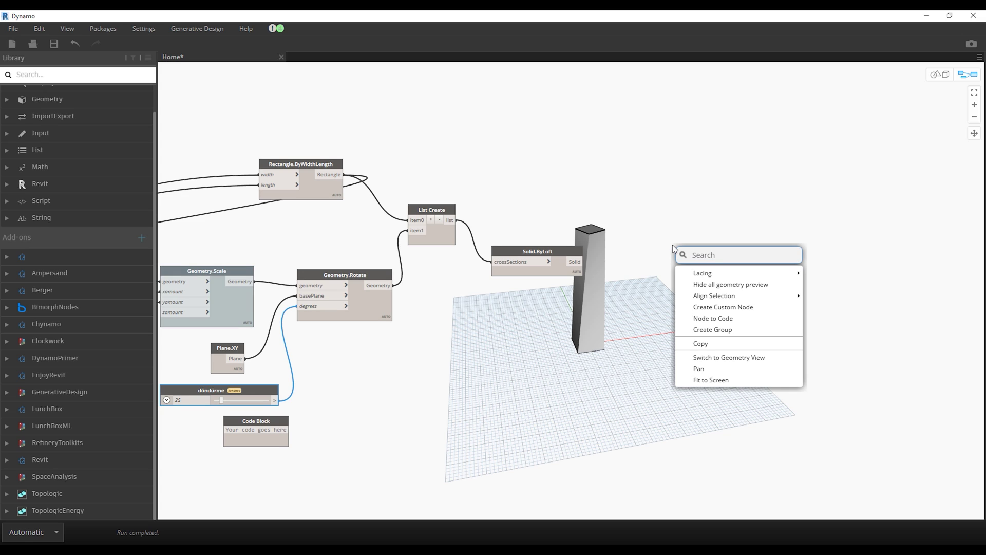
type("volume")
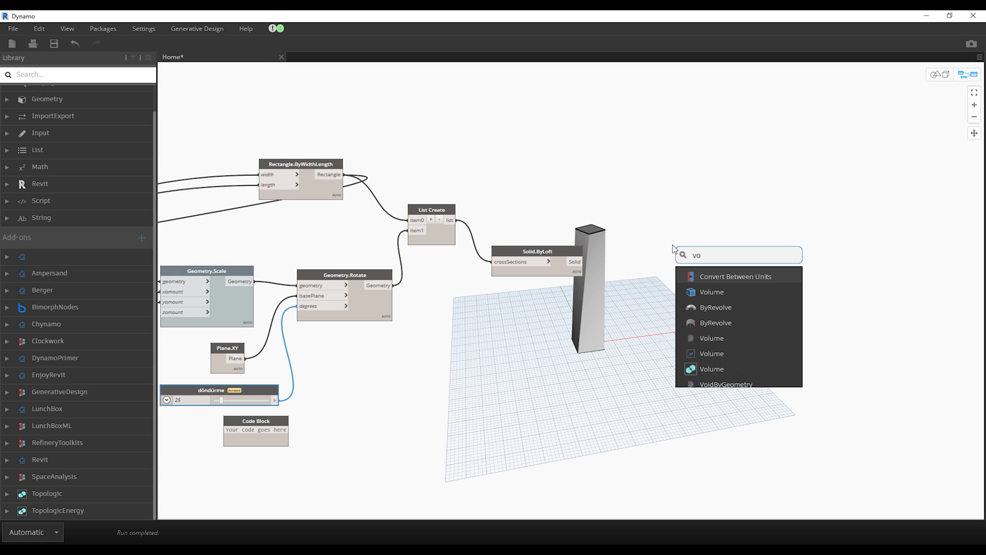
key("Down")
key("Return")
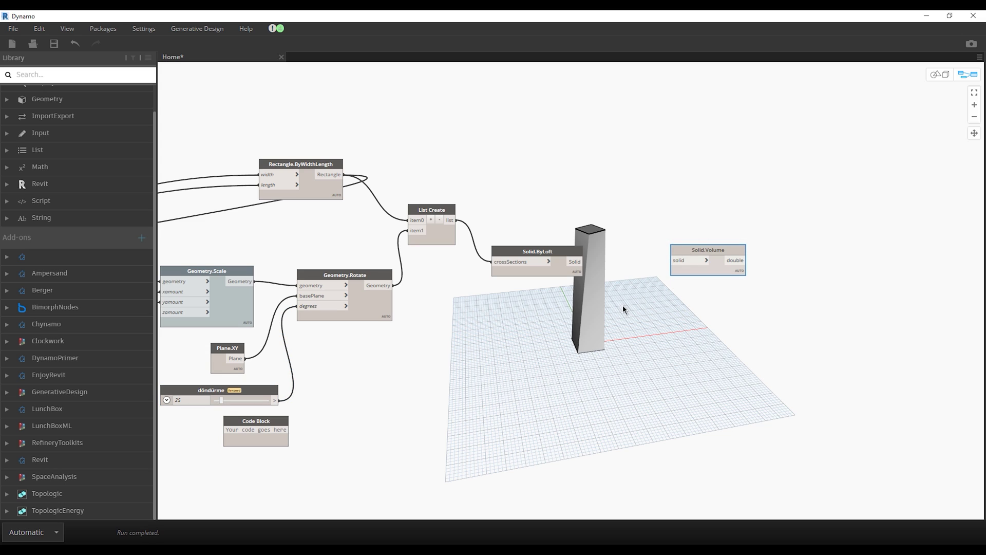
mouse_move(580, 264)
left_mouse_down()
mouse_move(673, 260)
mouse_move(629, 265)
left_mouse_up()
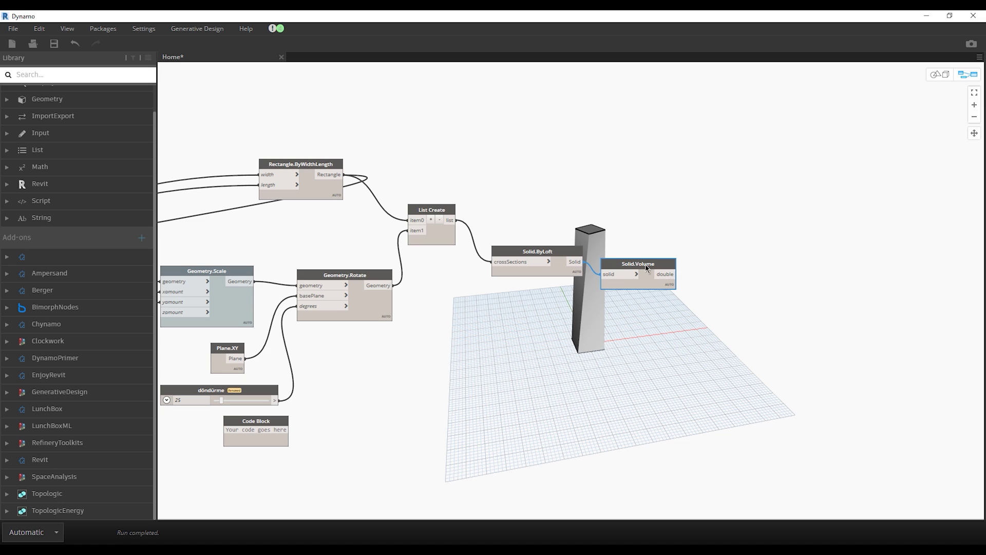
Step: Mark Solid.Volume as Is Output and frame the whole graph in view
right_click(645, 264)
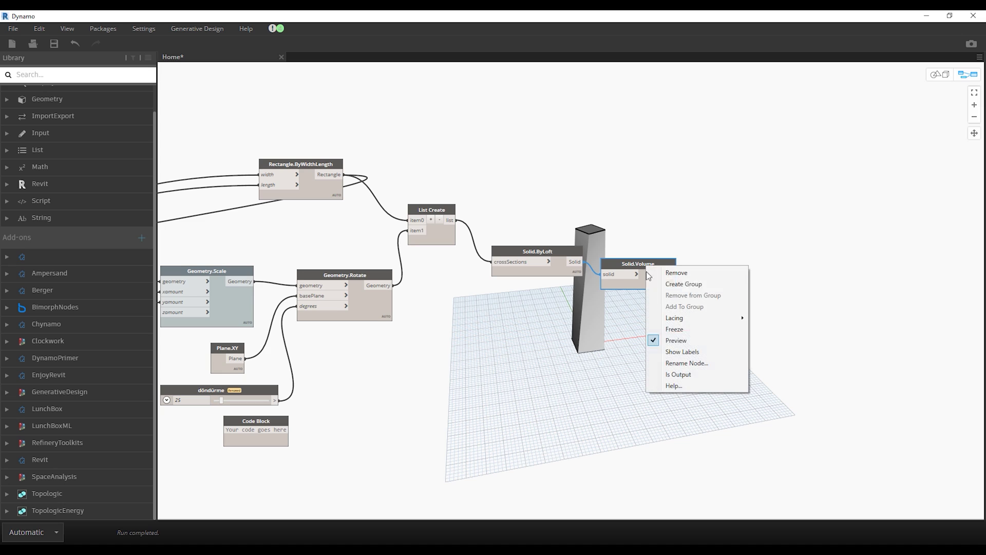
left_click(681, 374)
middle_click_drag(707, 308, 691, 309)
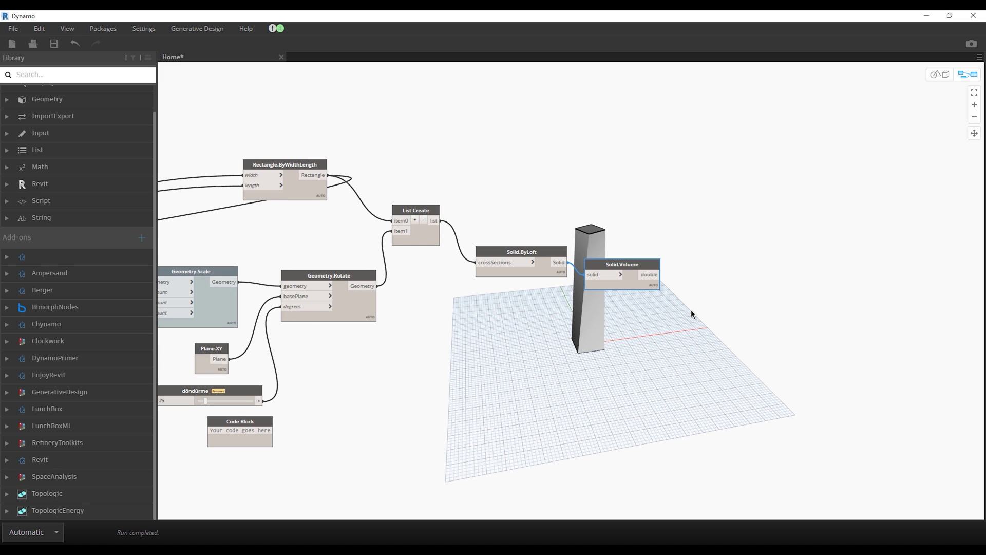
scroll(692, 310, "down", 3)
middle_click_drag(691, 310, 806, 298)
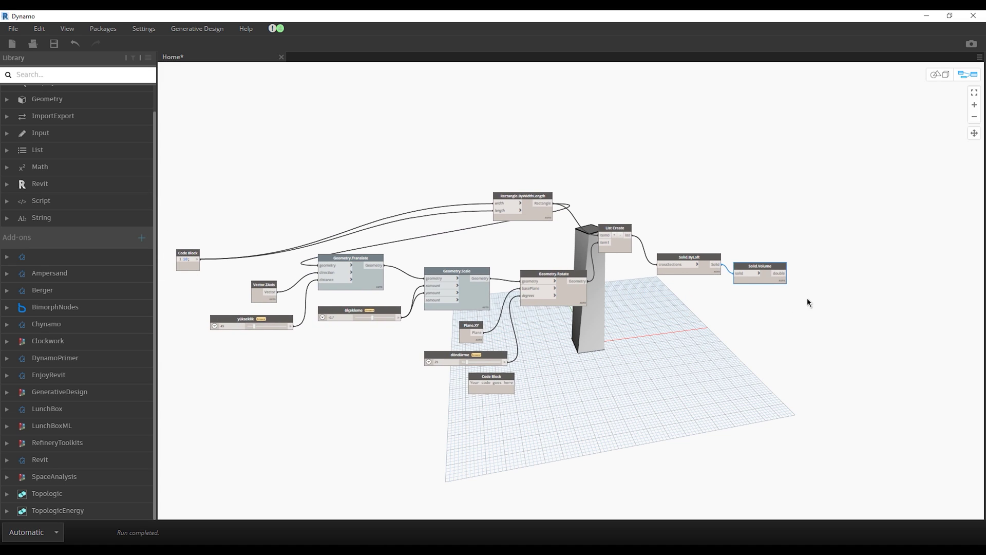
Step: Save As the tower graph named 'örnek çalışma' into the Generative Desing folder
left_click(13, 31)
left_click(81, 100)
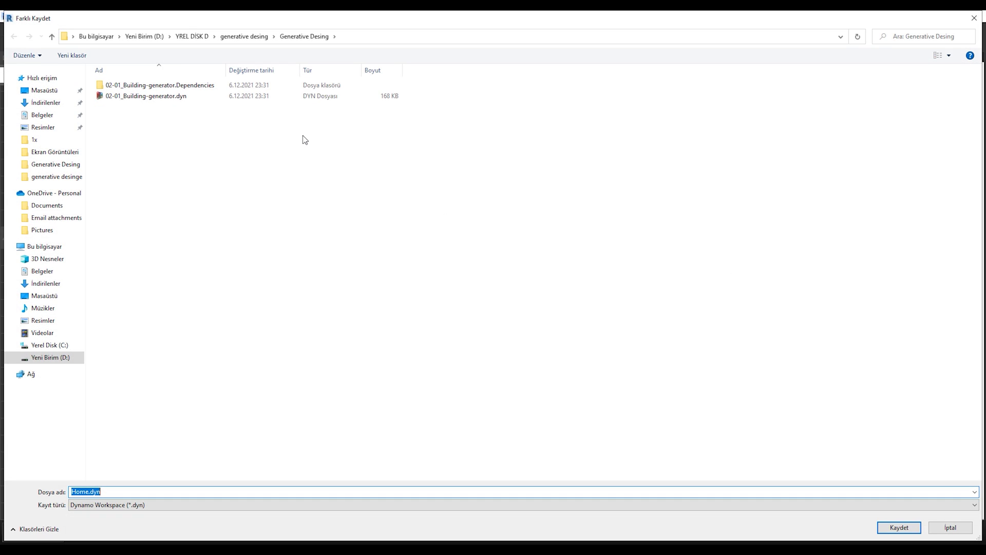
left_click(244, 36)
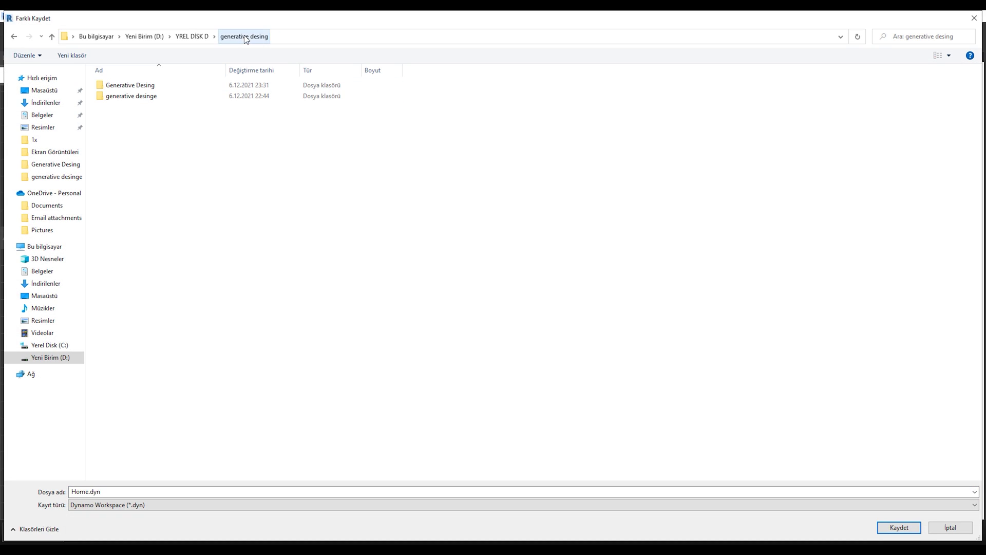
double_click(249, 85)
double_click(193, 492)
type("ör")
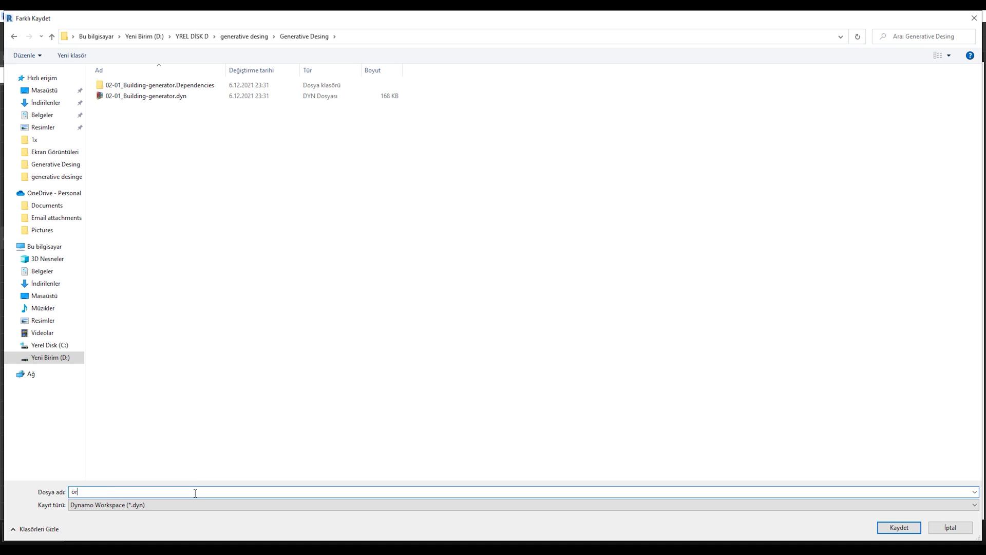
type("nek çalışma")
key("Return")
left_click(211, 31)
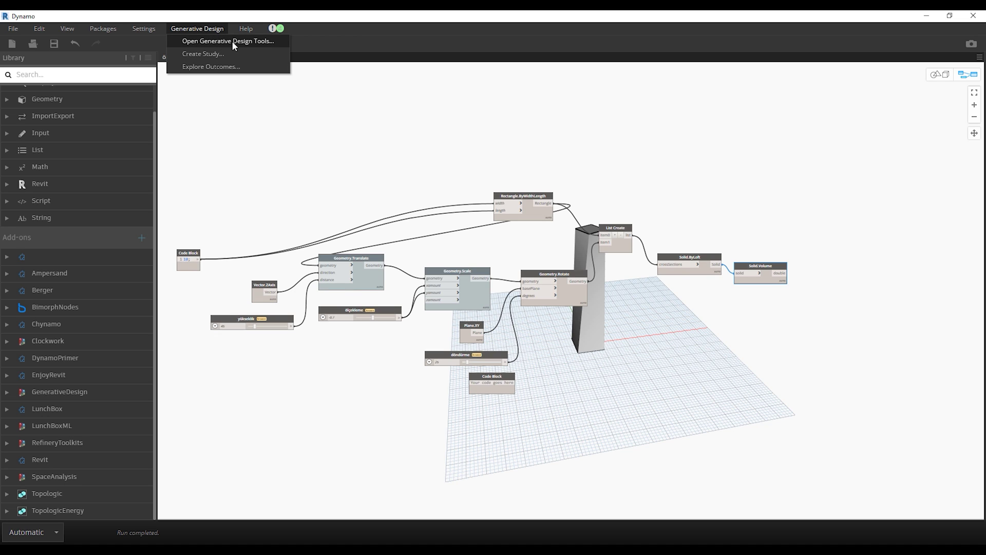
Step: Create a Generative Design study type from the graph, then start Create Study
left_click(232, 41)
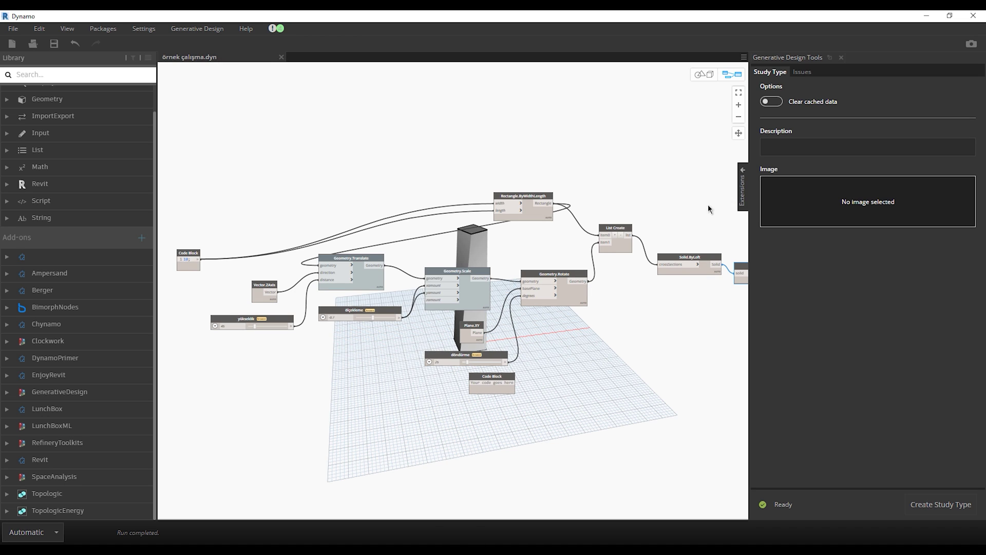
left_click(805, 75)
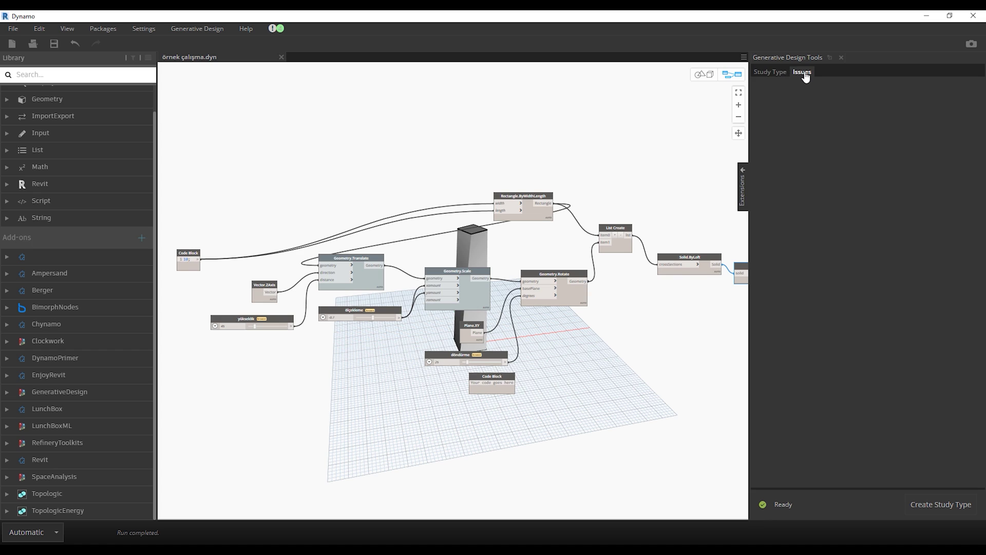
left_click(771, 74)
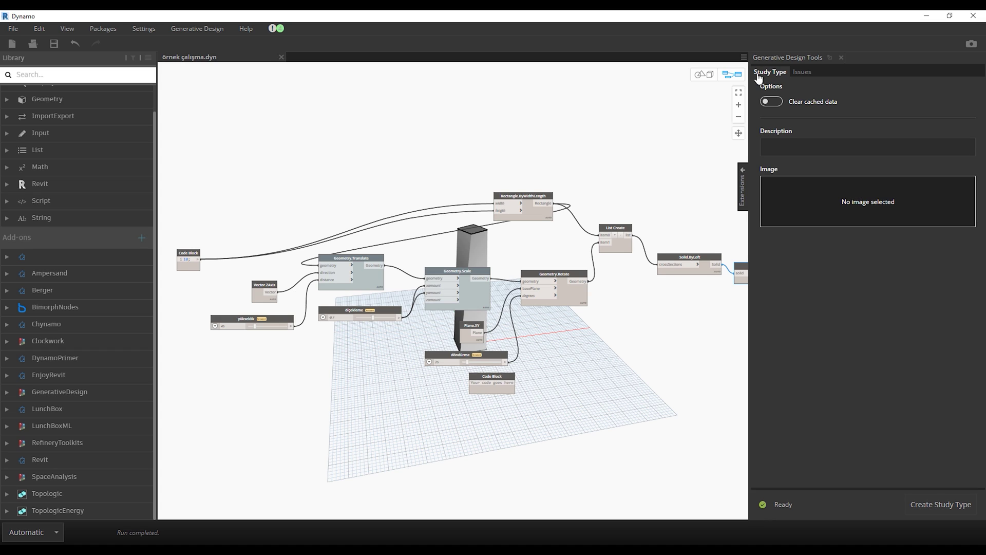
left_click(963, 506)
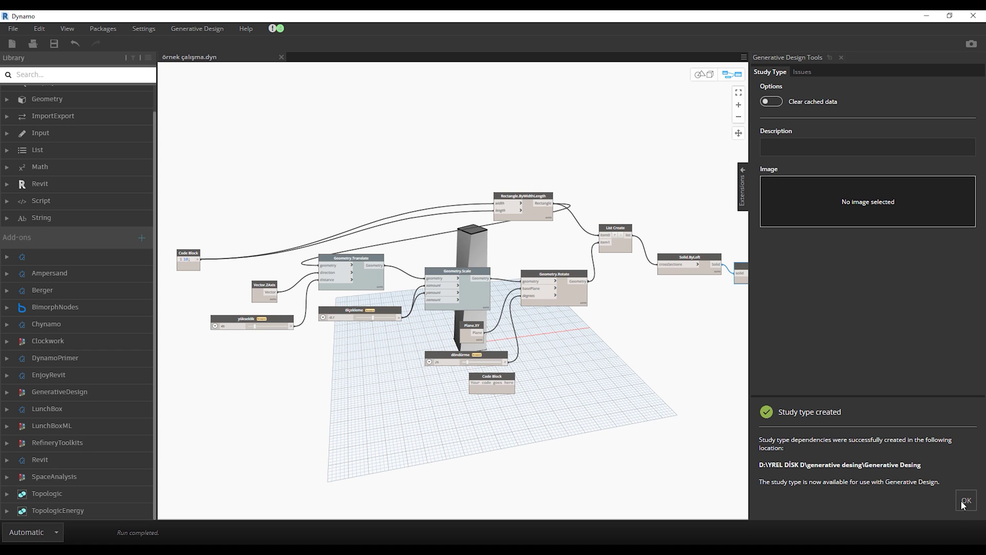
left_click(963, 502)
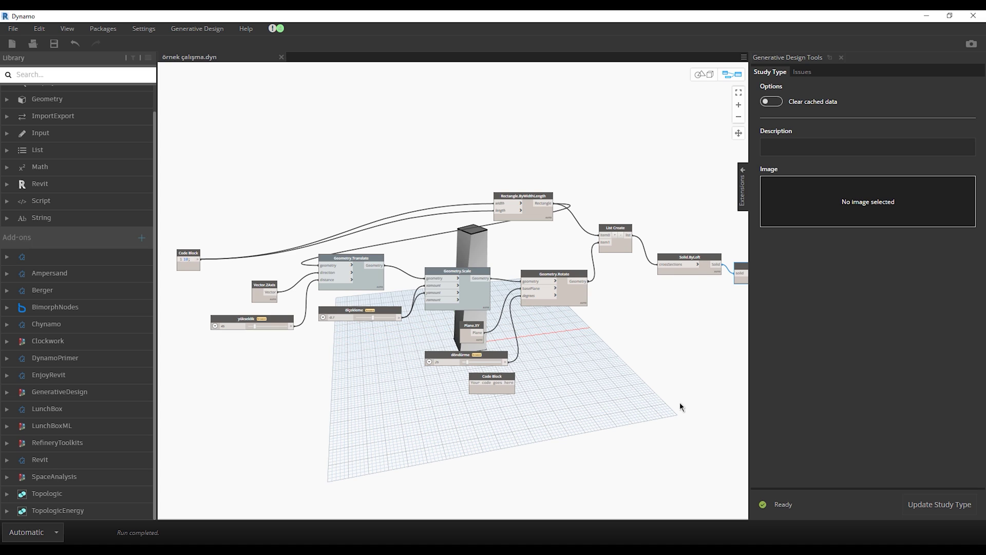
left_click(197, 28)
left_click(212, 55)
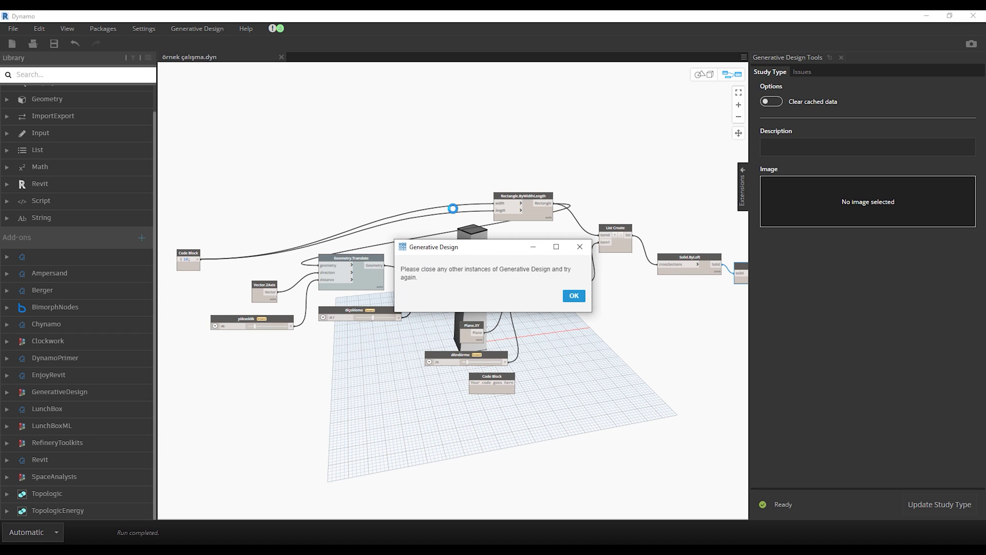
Step: Dismiss the instances warning and pick the örnek çalışma study type
left_click(573, 296)
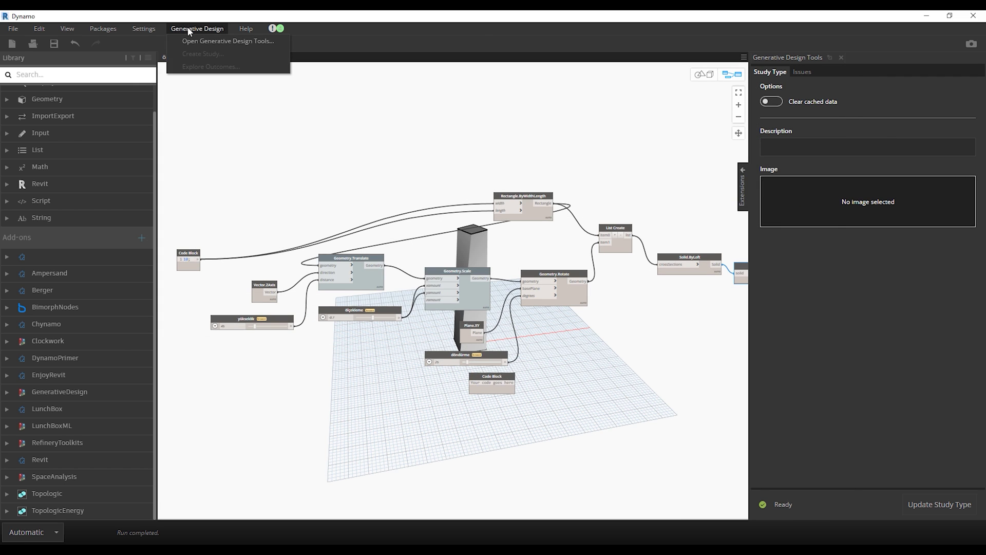
left_click(942, 506)
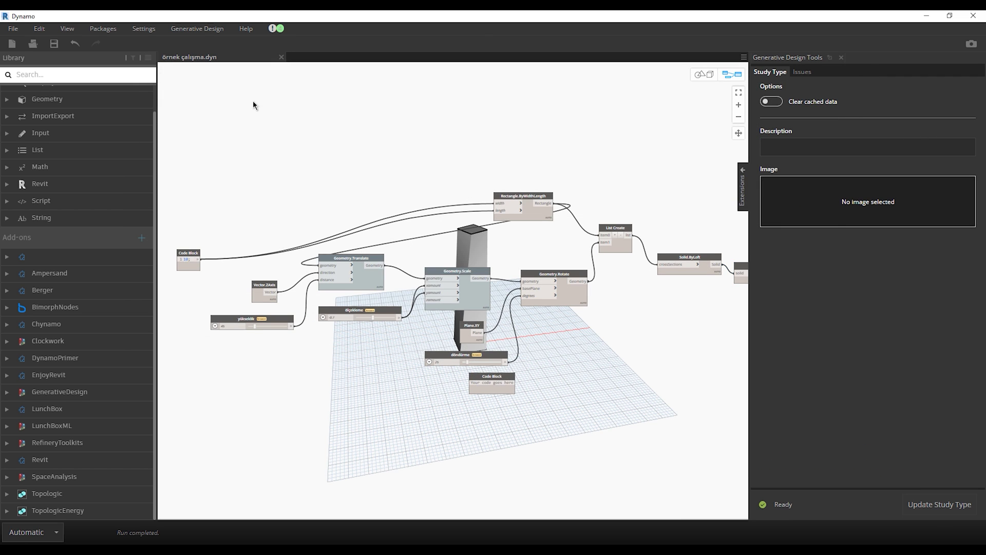
left_click(197, 28)
left_click(190, 54)
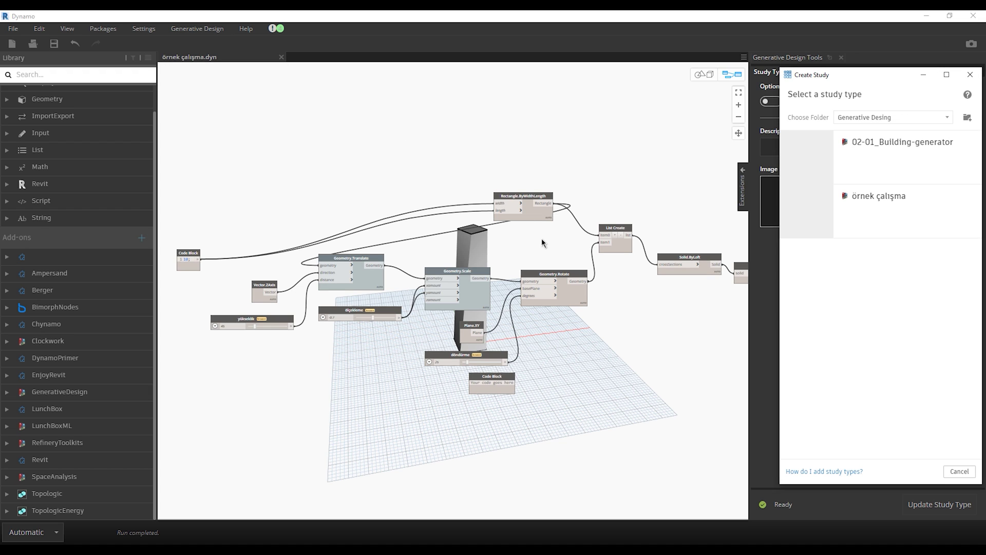
left_click(894, 211)
Step: Name the study 'örnek çalışma', keep Optimize minimizing Solid.Volume, and generate outcomes
left_click_drag(886, 79, 624, 77)
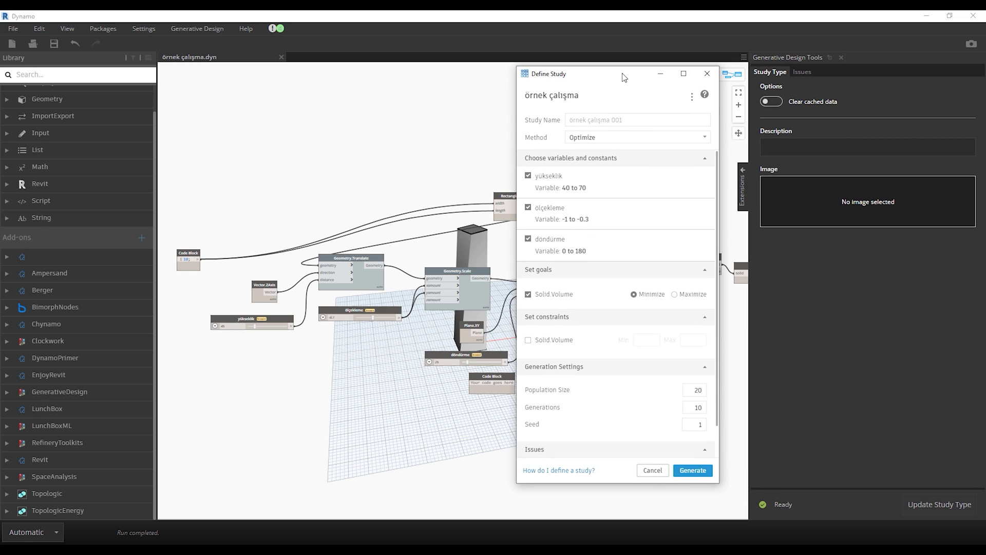
left_click(618, 118)
type("örnek")
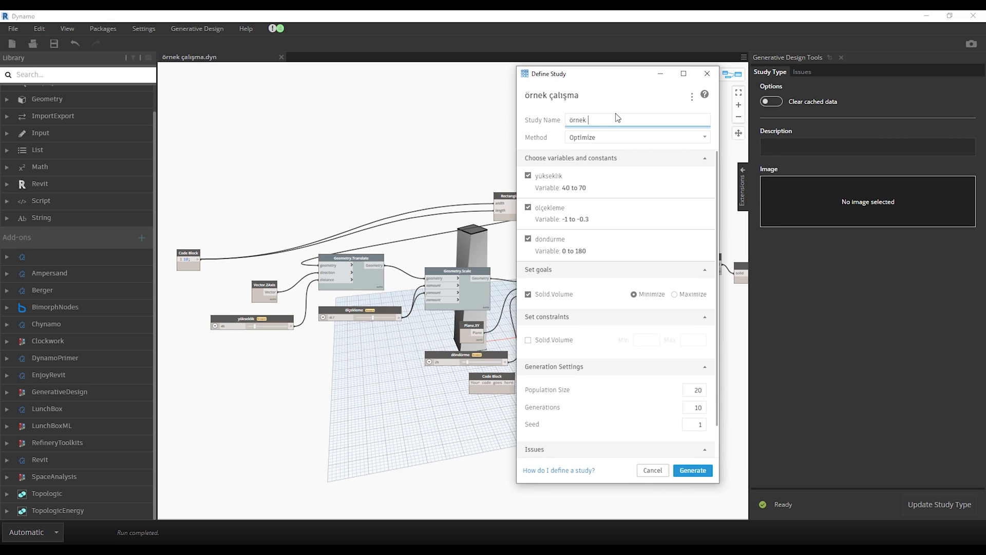
type(" çalışma")
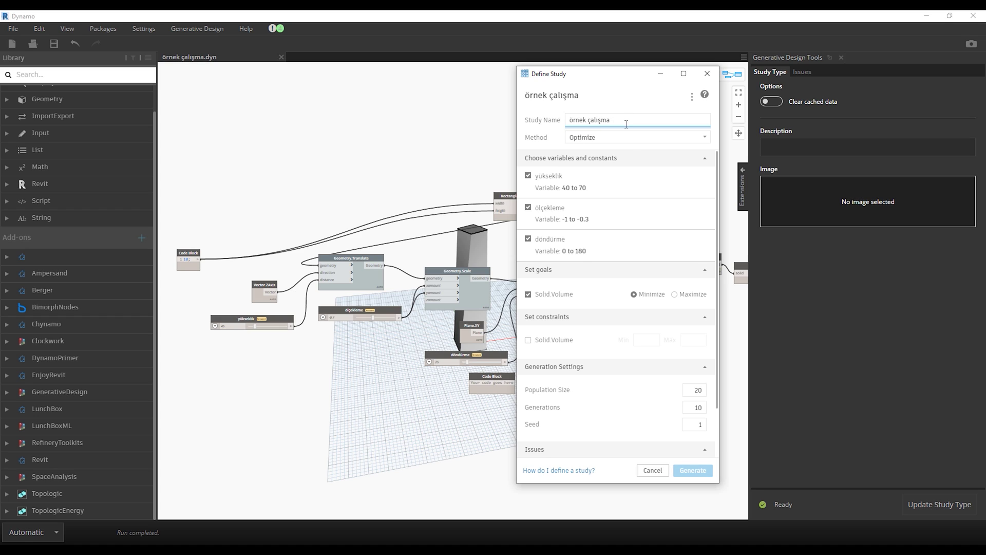
left_click(625, 137)
left_click(602, 188)
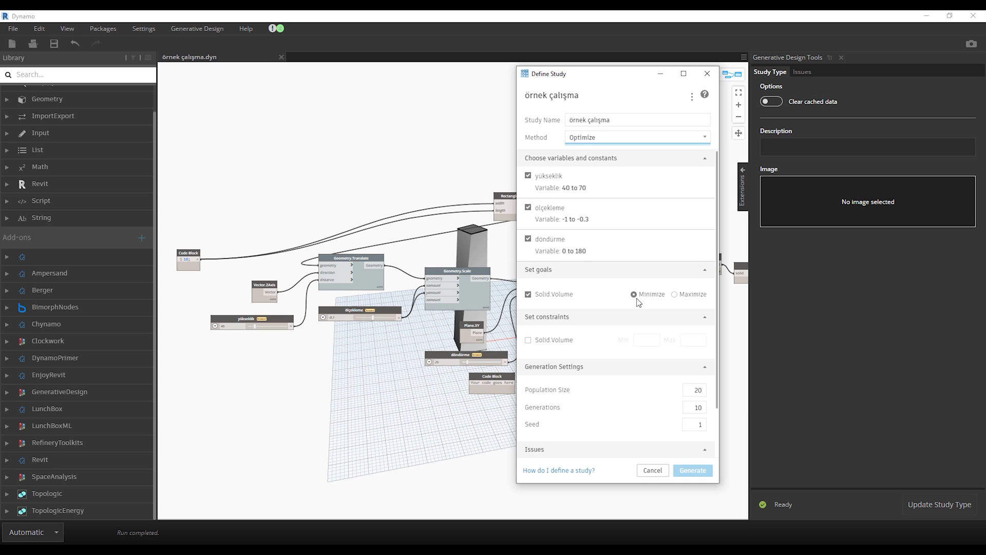
left_click(547, 342)
left_click(547, 343)
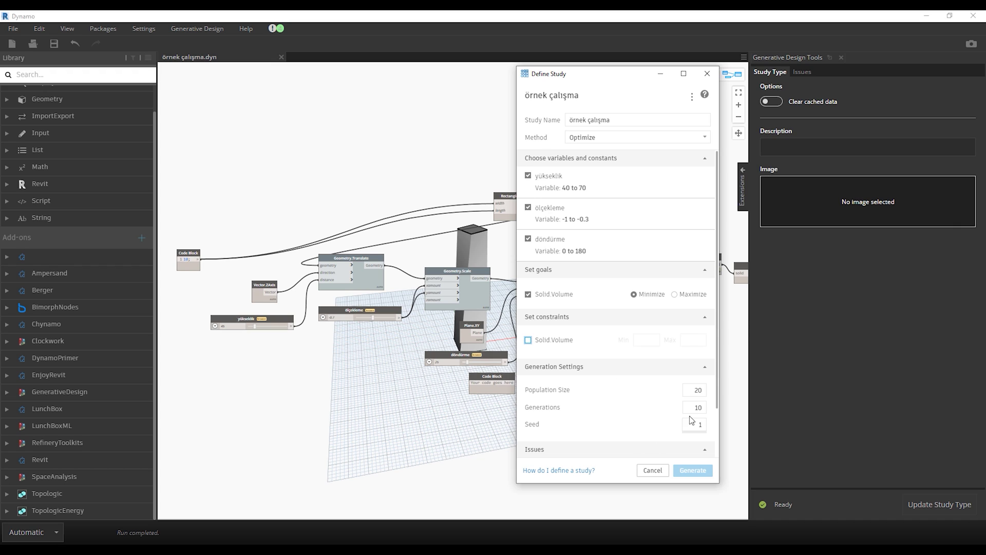
left_click(661, 452)
left_click(701, 471)
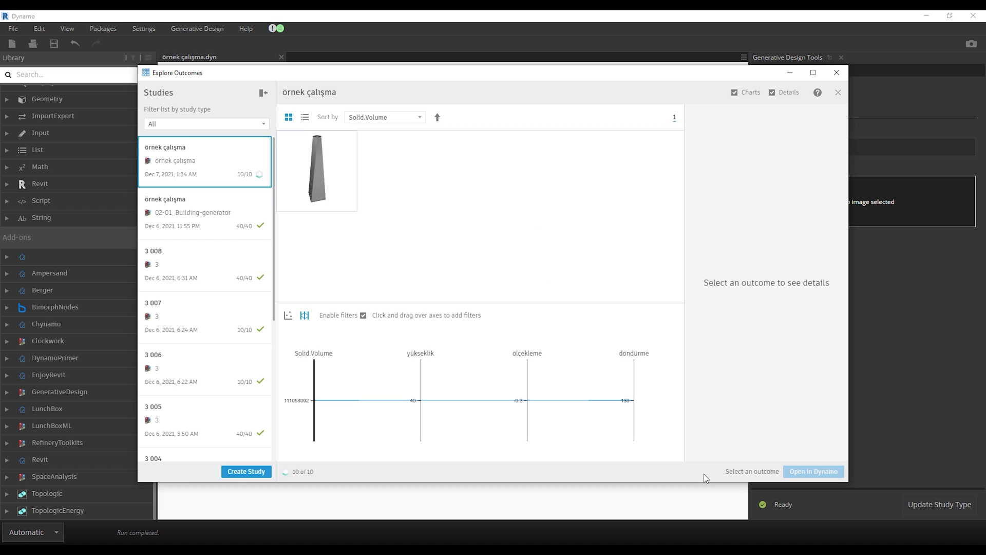
Step: Generate a Solid.Volume-maximizing study from örnek çalışma and tilt its outcome preview
left_click(317, 171)
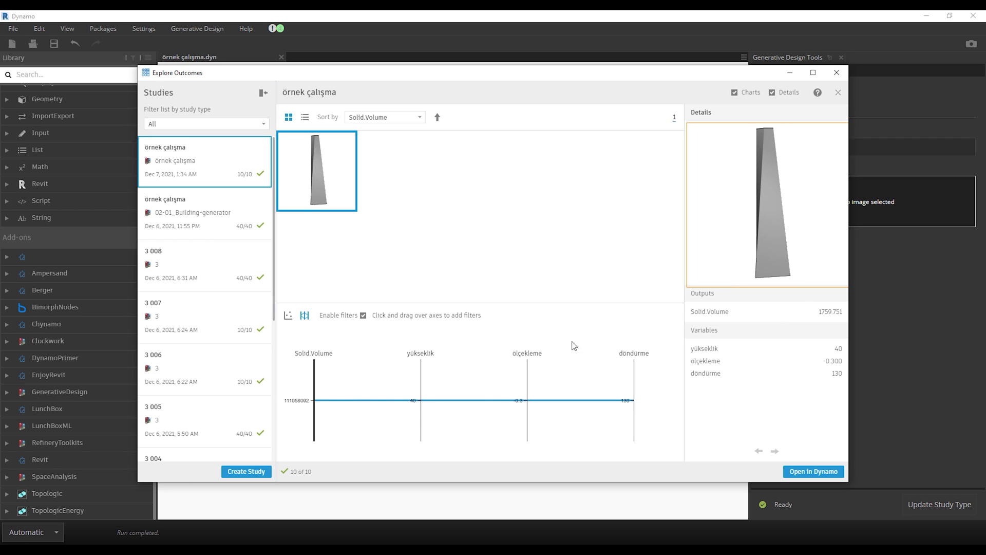
left_click(241, 471)
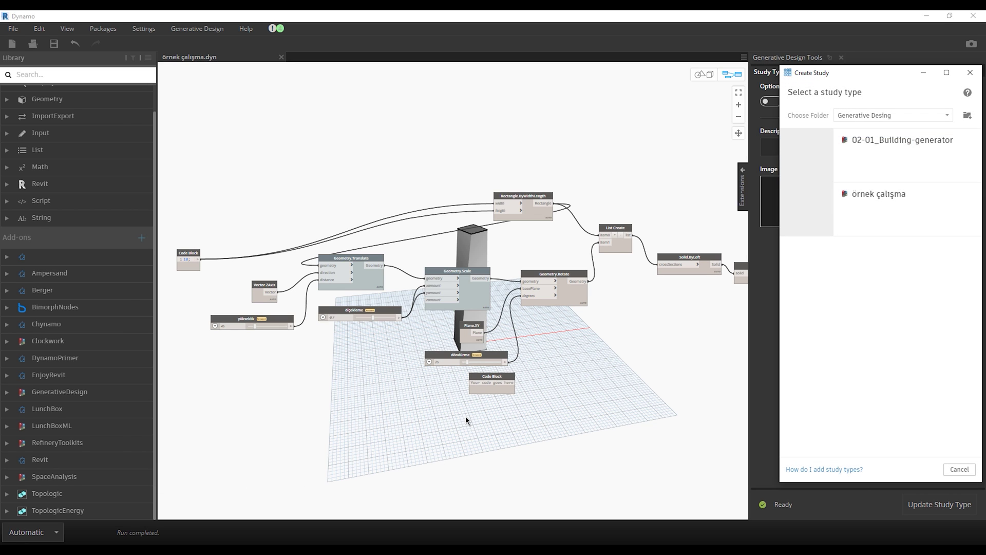
left_click_drag(822, 73, 561, 73)
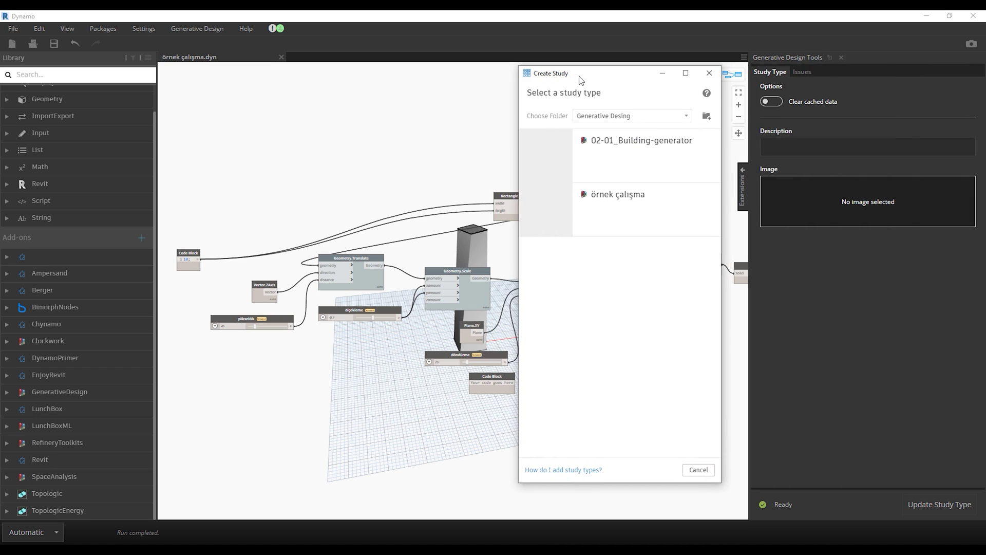
left_click(621, 205)
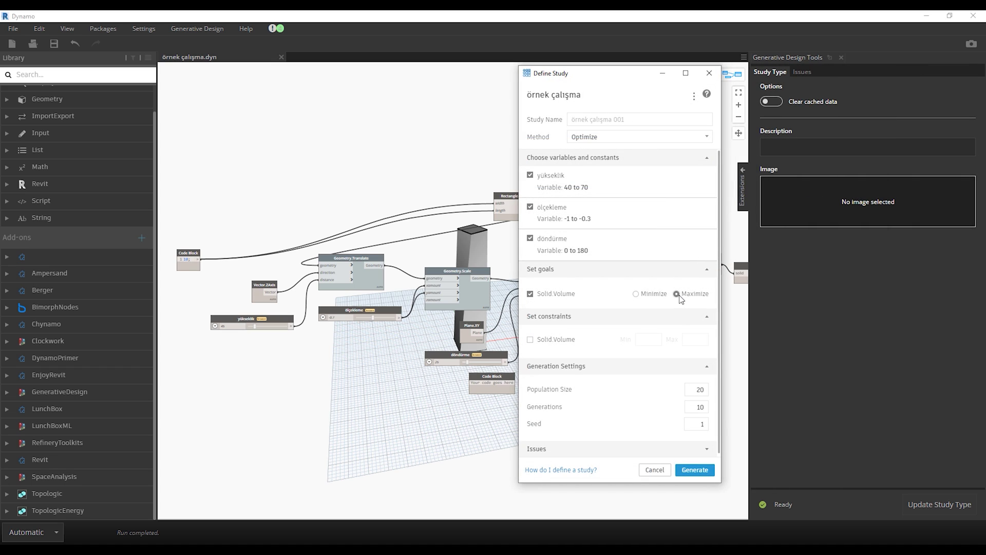
left_click(695, 469)
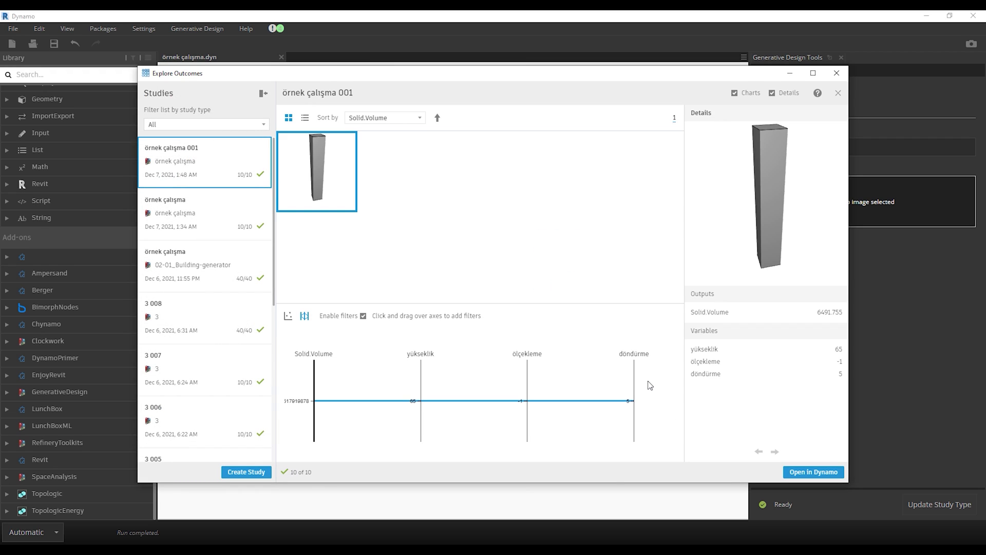
mouse_move(762, 180)
left_mouse_down()
mouse_move(754, 179)
mouse_move(787, 193)
left_mouse_up()
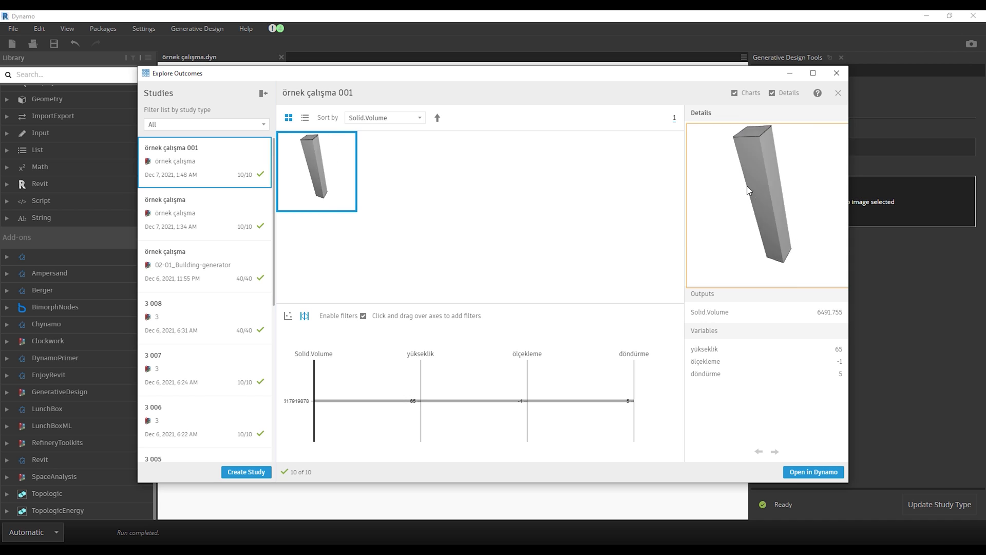
Step: Generate another örnek çalışma study using the Randomize method for 40 outcomes
left_click(247, 472)
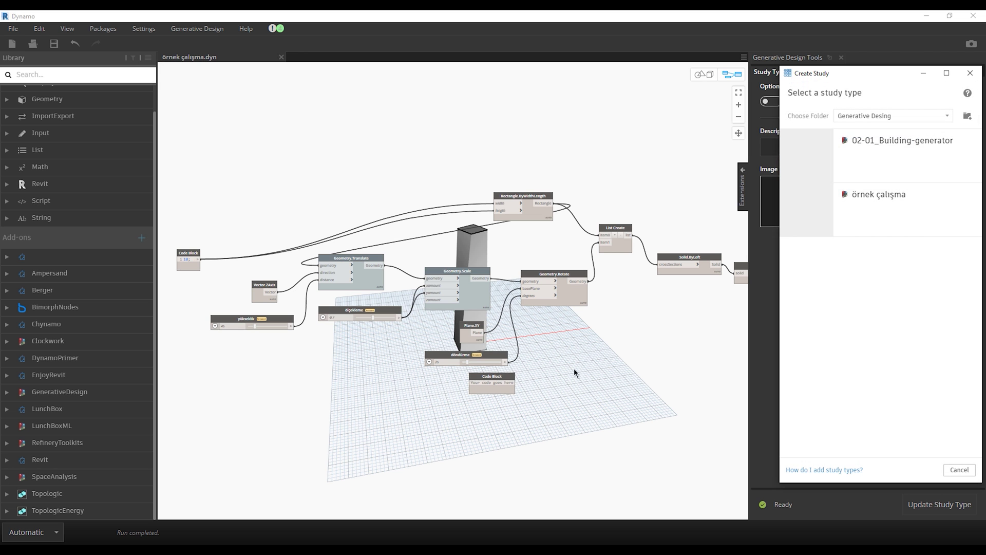
left_click_drag(856, 77, 525, 77)
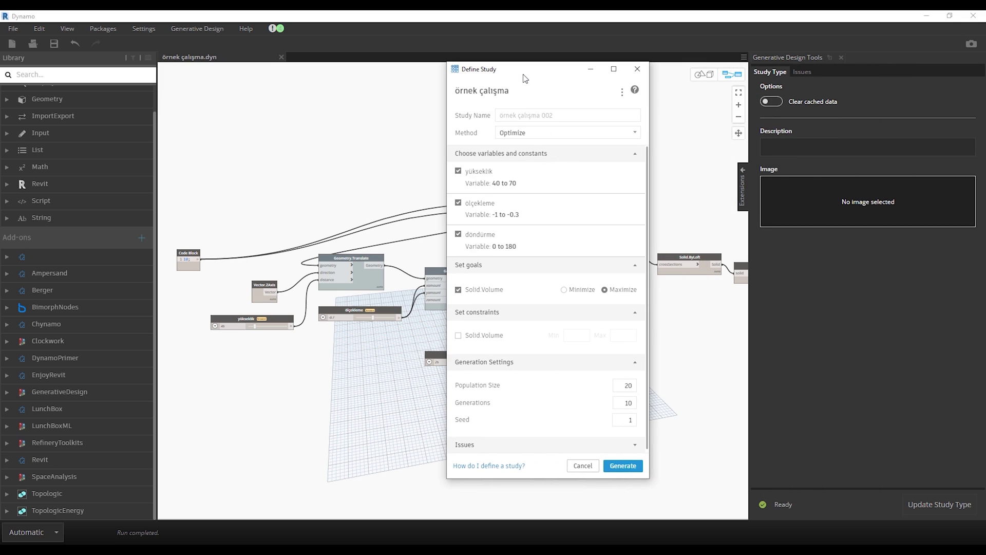
left_click(535, 132)
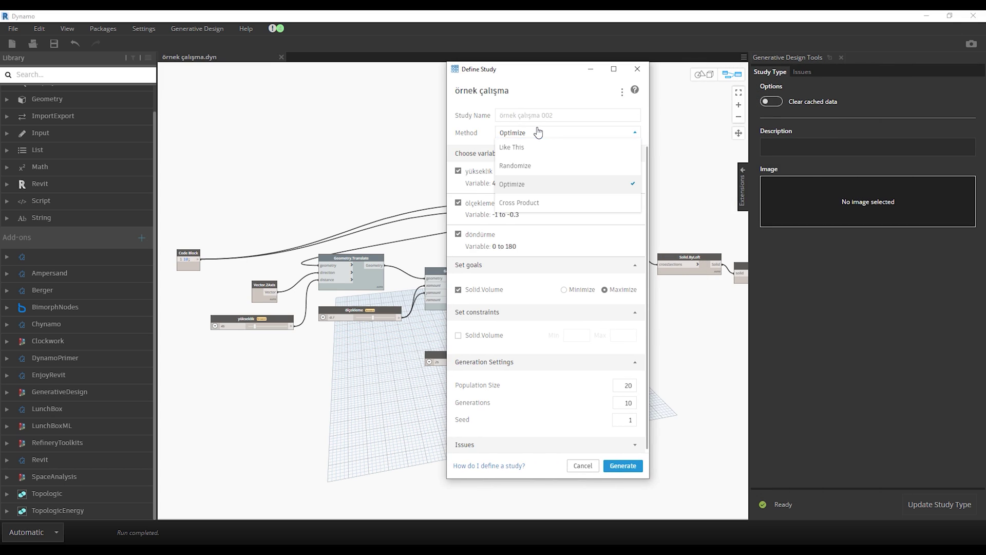
left_click(546, 171)
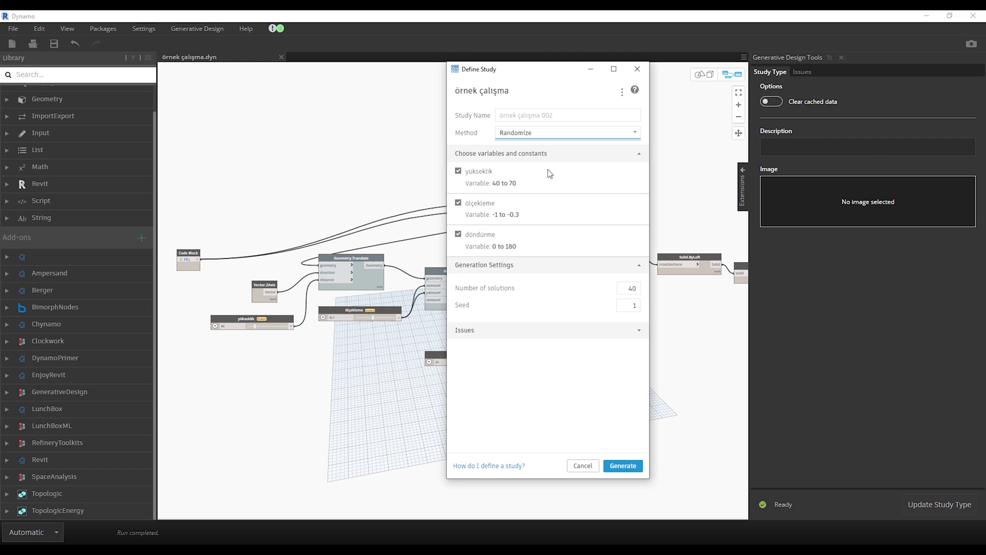
left_click(623, 465)
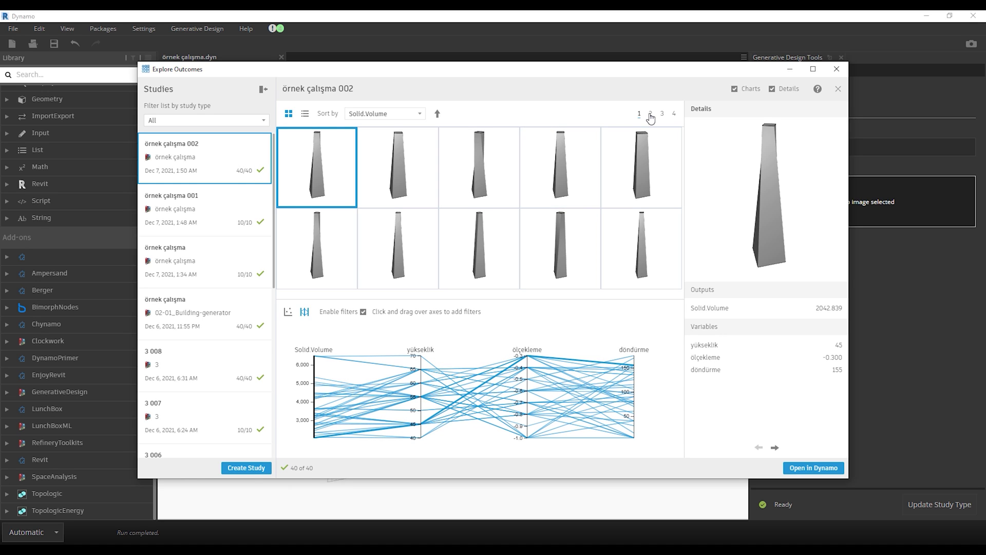
Step: Filter outcomes to yükseklik 57–67 and ölçekleme -0.6 to -0.8, then inspect the second result
left_click(650, 113)
left_click(674, 114)
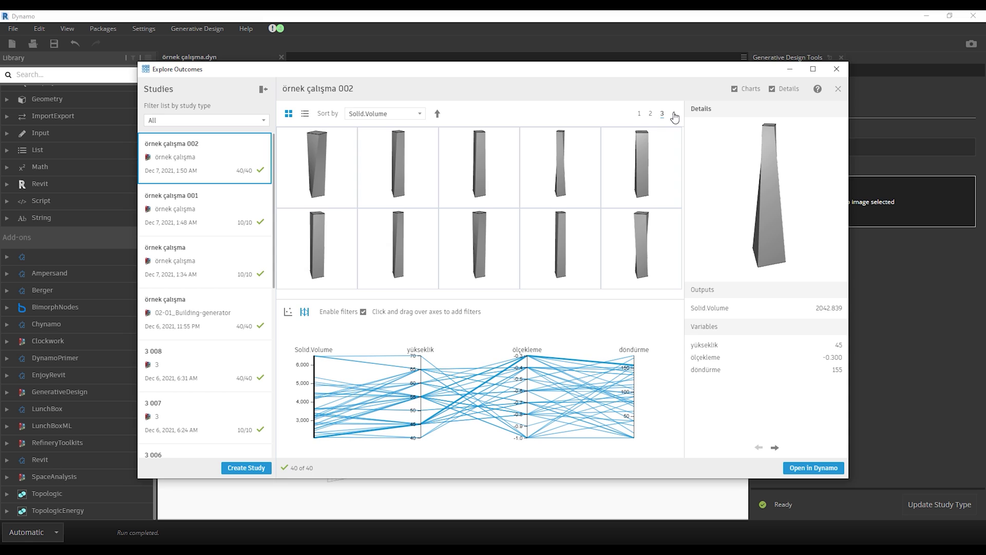
left_click(640, 115)
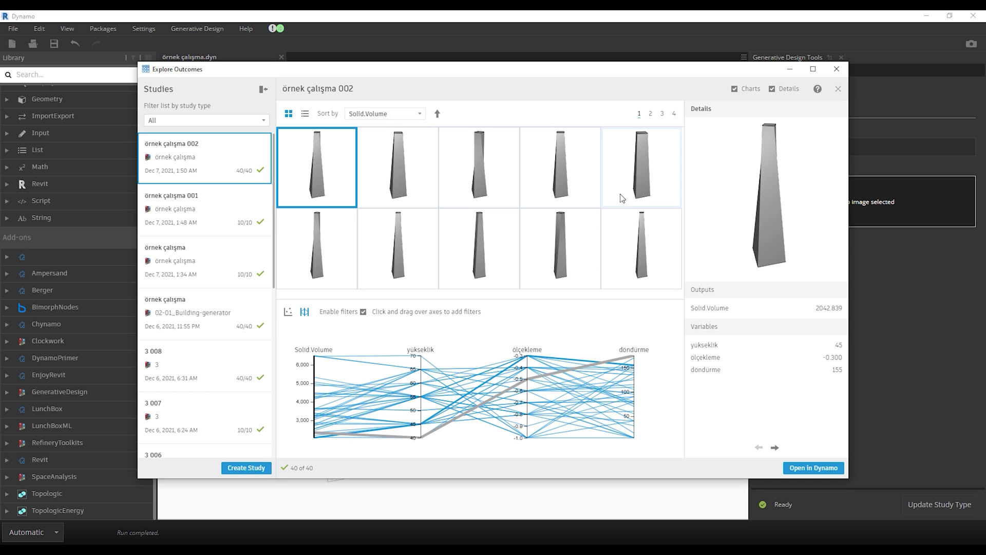
left_click_drag(420, 358, 420, 393)
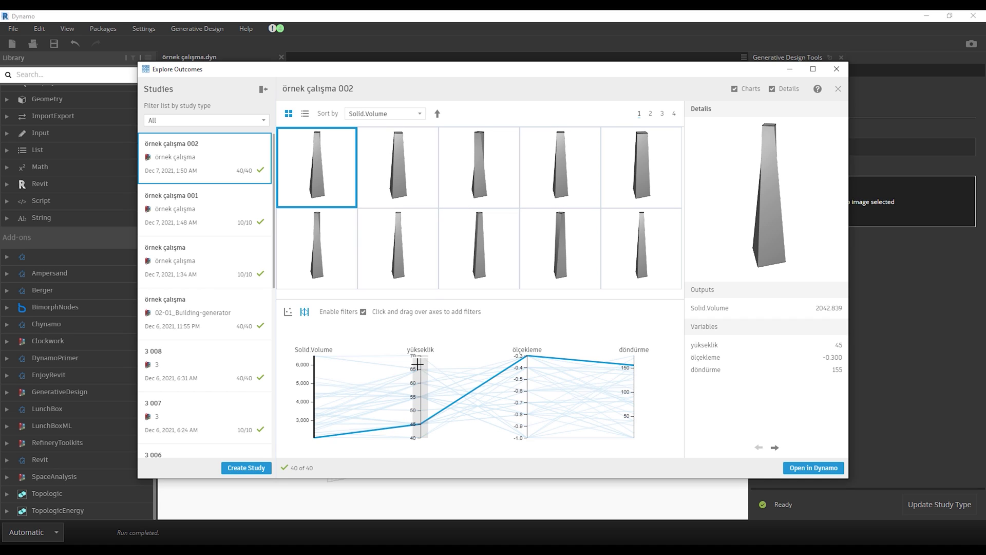
left_click_drag(527, 383, 520, 414)
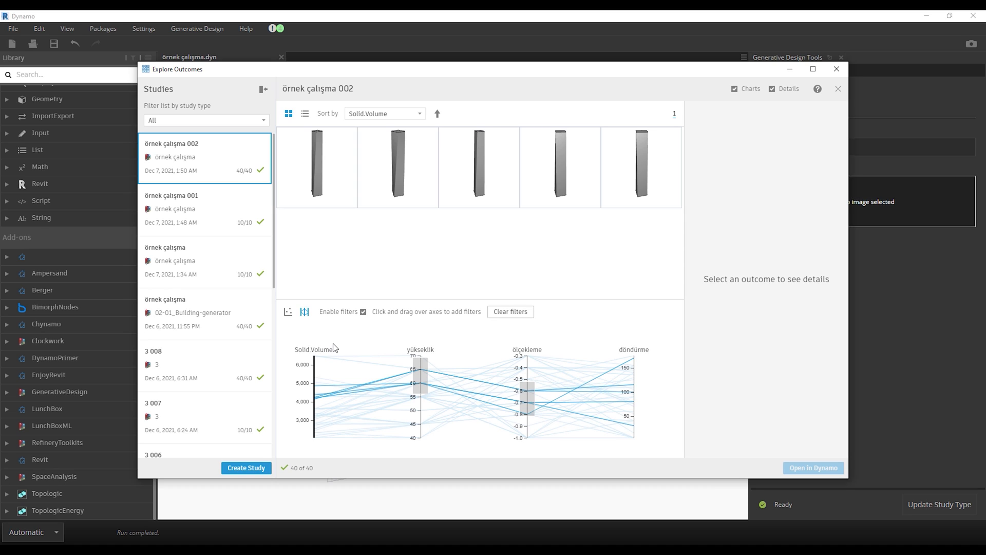
left_click(421, 189)
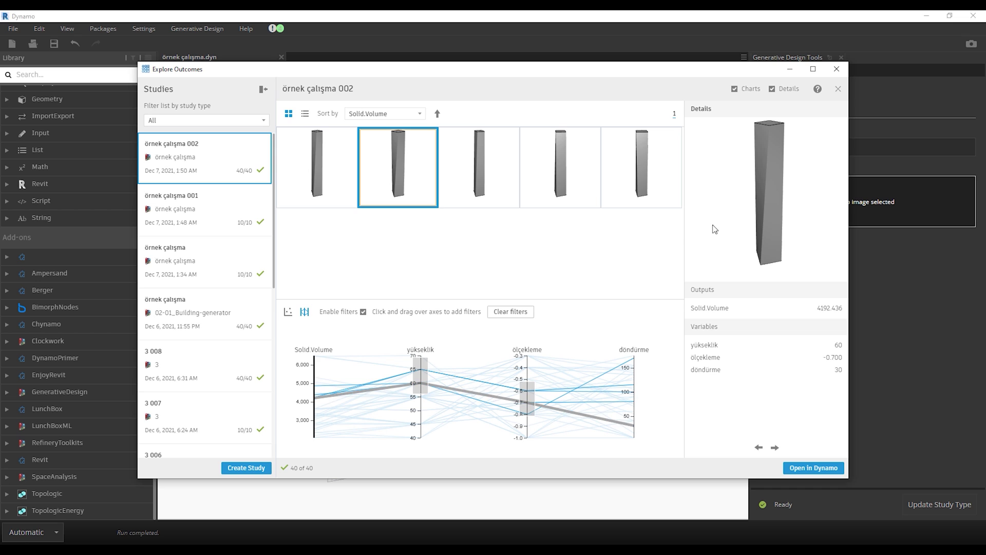
mouse_move(716, 226)
left_mouse_down()
mouse_move(662, 218)
mouse_move(735, 218)
left_mouse_up()
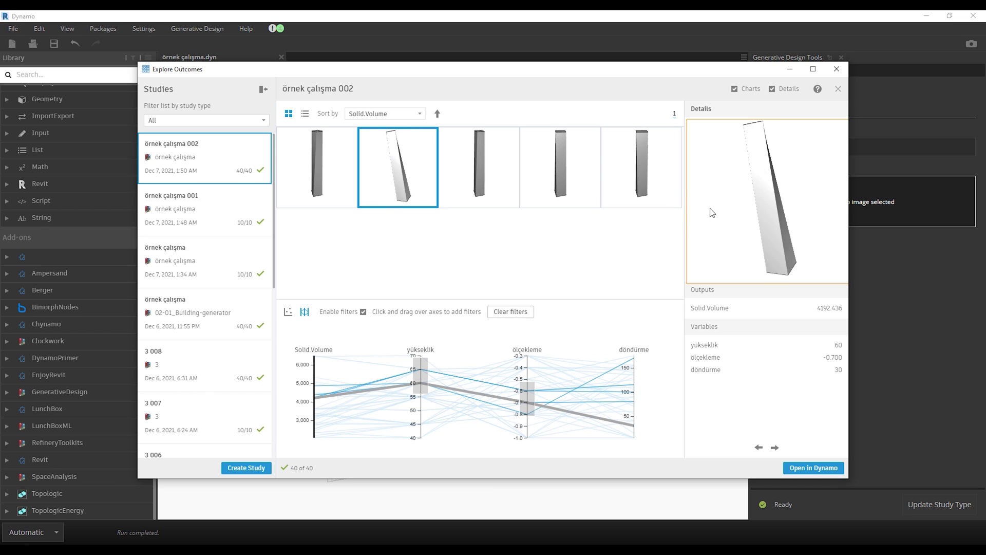